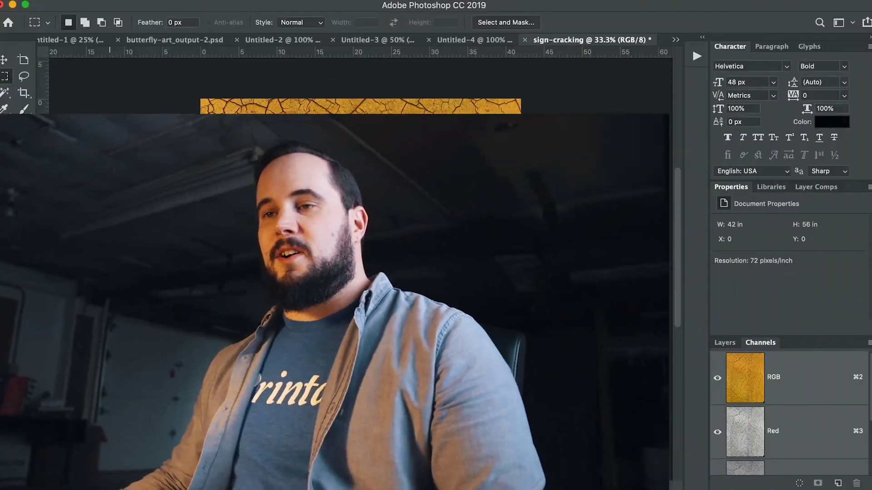
# Step: Zoom in and out on the cracked texture photo to inspect the crack detail
pyautogui.scroll(-3, 291, 204)
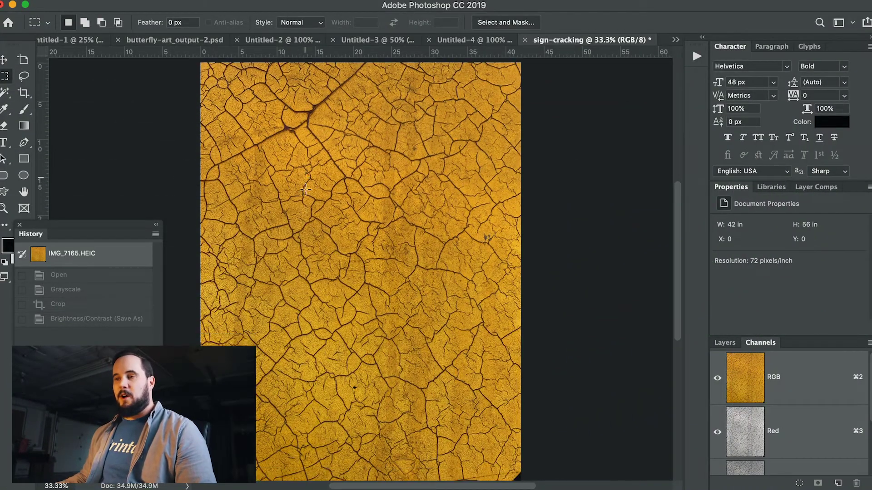
pyautogui.scroll(4, 304, 231)
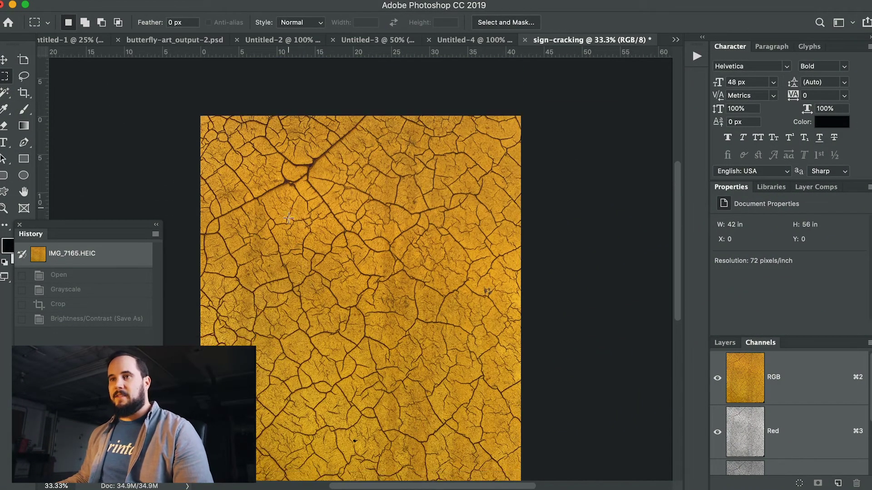
pyautogui.scroll(-2, 278, 234)
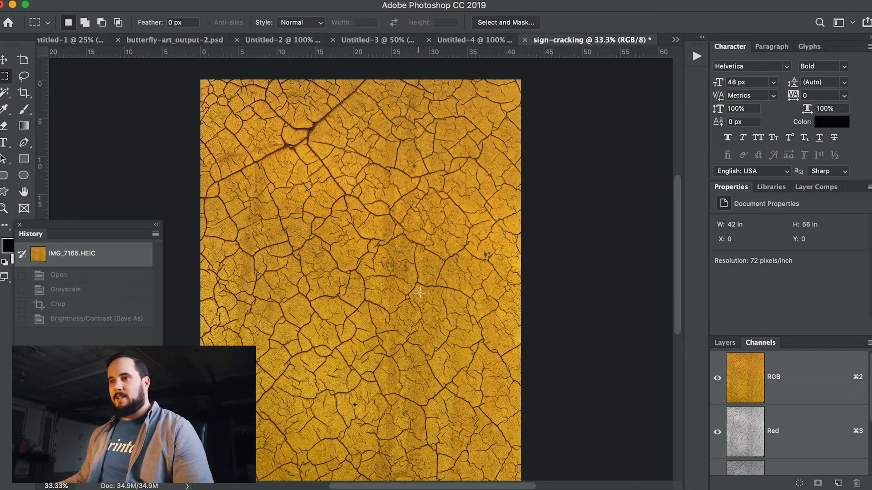
pyautogui.scroll(-6, 387, 244)
pyautogui.scroll(3, 415, 281)
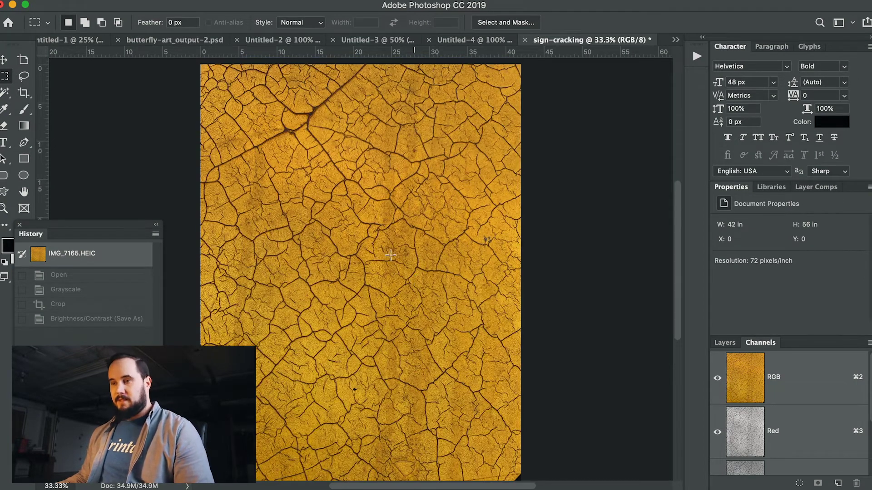
pyautogui.keyDown('super'); pyautogui.click(379, 244); pyautogui.keyUp('super')
pyautogui.keyDown('super'); pyautogui.click(380, 244); pyautogui.keyUp('super')
pyautogui.keyDown('super'); pyautogui.click(380, 244); pyautogui.keyUp('super')
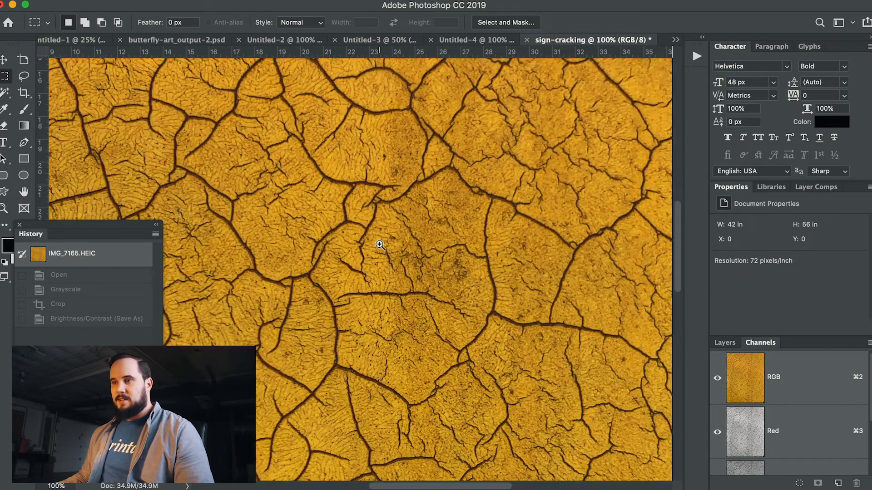
pyautogui.keyDown('super'); pyautogui.click(379, 244); pyautogui.keyUp('super')
pyautogui.keyDown('super'); pyautogui.click(380, 244); pyautogui.keyUp('super')
pyautogui.keyDown('super'); pyautogui.click(380, 244); pyautogui.keyUp('super')
pyautogui.keyDown('alt'); pyautogui.keyDown('super'); pyautogui.click(380, 245); pyautogui.keyUp('super'); pyautogui.keyUp('alt')
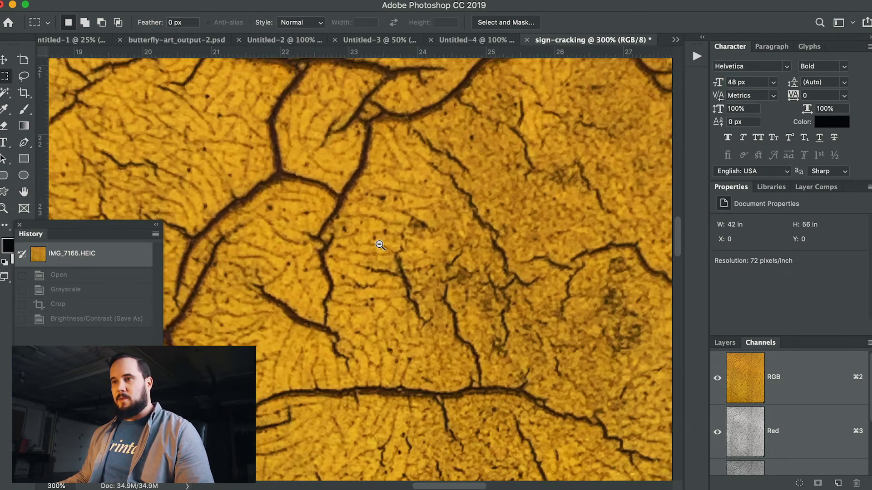
pyautogui.keyDown('alt'); pyautogui.keyDown('super'); pyautogui.click(379, 245); pyautogui.keyUp('super'); pyautogui.keyUp('alt')
pyautogui.keyDown('alt'); pyautogui.keyDown('super'); pyautogui.click(379, 245); pyautogui.keyUp('super'); pyautogui.keyUp('alt')
pyautogui.keyDown('alt'); pyautogui.keyDown('super'); pyautogui.click(380, 245); pyautogui.keyUp('super'); pyautogui.keyUp('alt')
pyautogui.keyDown('alt'); pyautogui.keyDown('super'); pyautogui.click(379, 244); pyautogui.keyUp('super'); pyautogui.keyUp('alt')
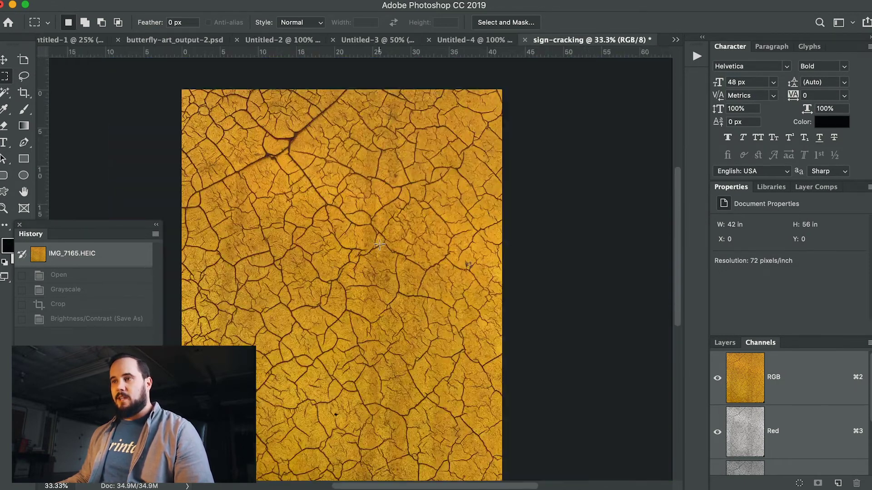
pyautogui.keyDown('alt'); pyautogui.keyDown('super'); pyautogui.click(380, 244); pyautogui.keyUp('super'); pyautogui.keyUp('alt')
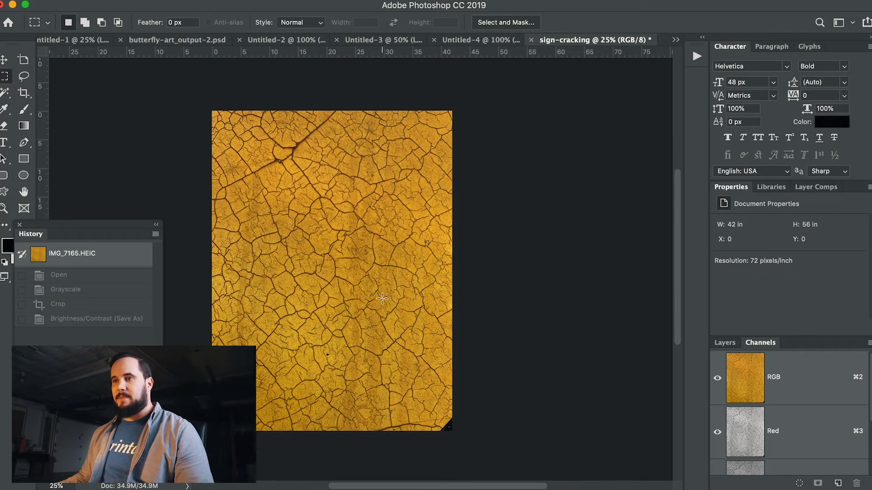
pyautogui.keyDown('super'); pyautogui.click(321, 282); pyautogui.keyUp('super')
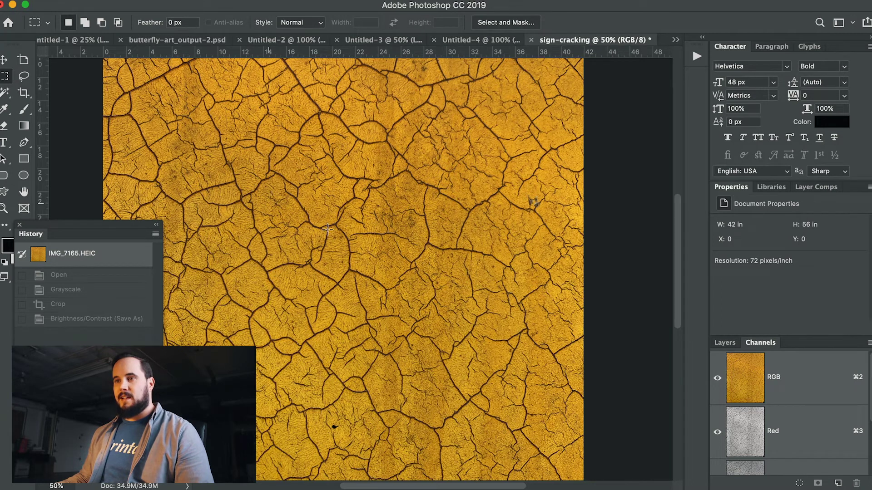
pyautogui.scroll(-2, 372, 260)
pyautogui.scroll(-5, 372, 260)
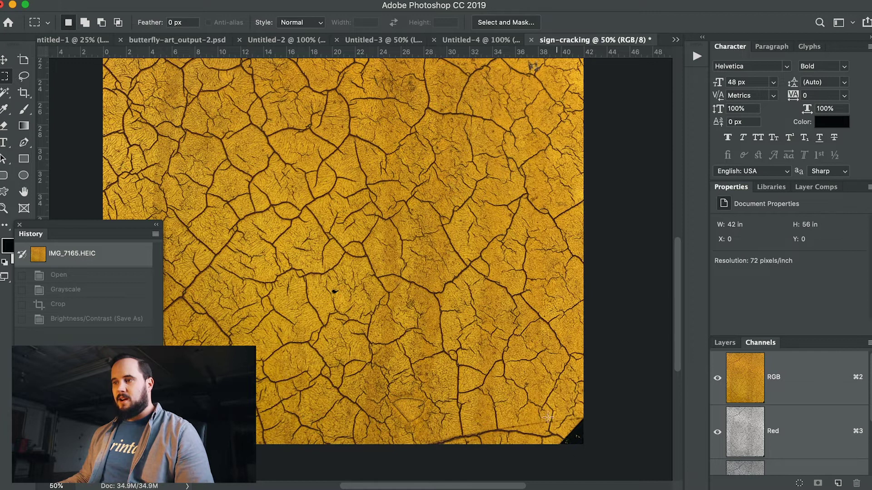
pyautogui.press('super+minus')
pyautogui.press('super+minus')
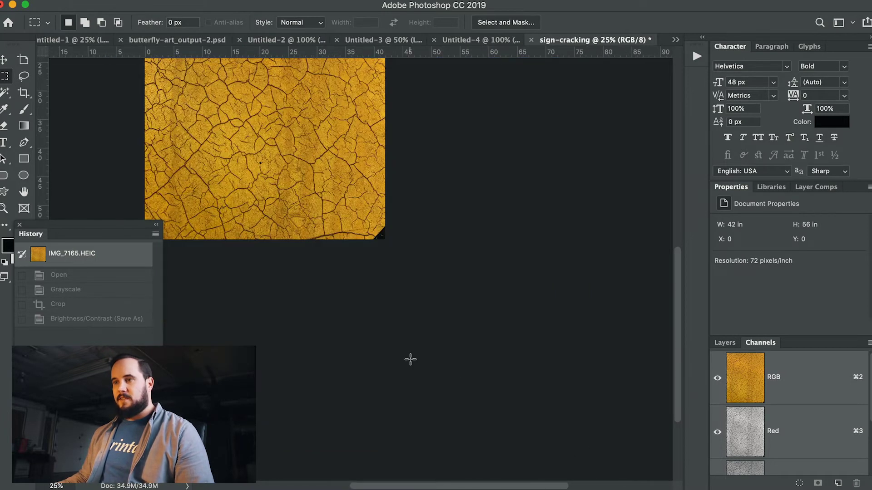
pyautogui.scroll(8, 400, 341)
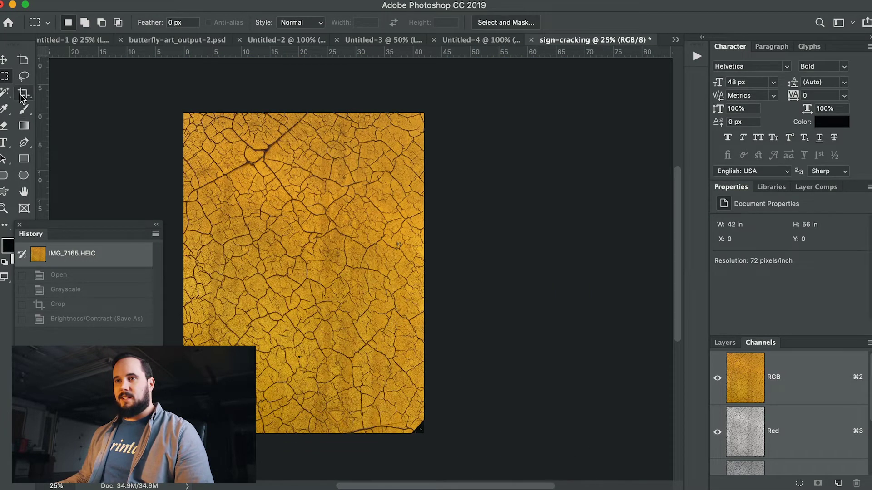
# Step: Crop the bottom edge off the texture photo to 42 × 52.333 in
pyautogui.click(23, 93)
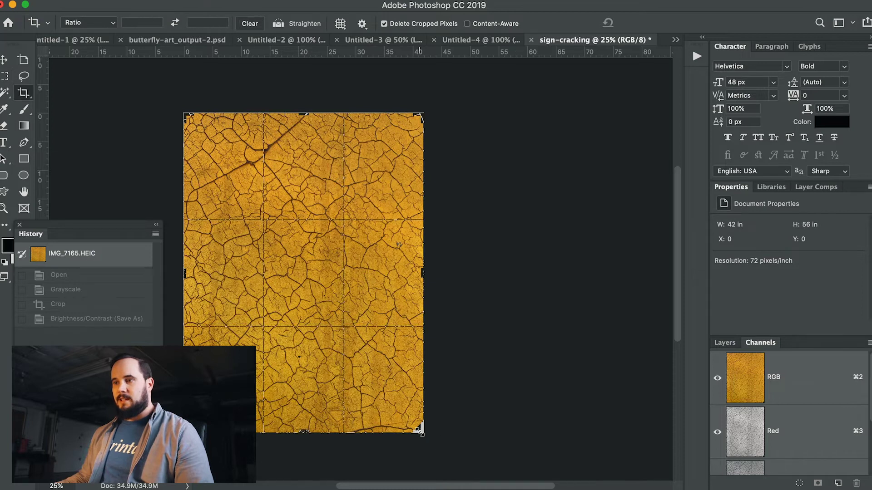
pyautogui.moveTo(420, 431); pyautogui.dragTo(419, 423)
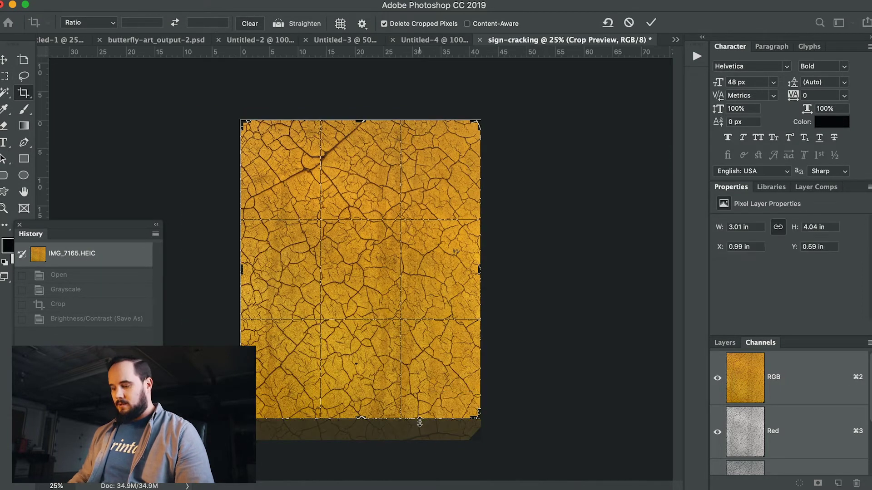
pyautogui.press('Return')
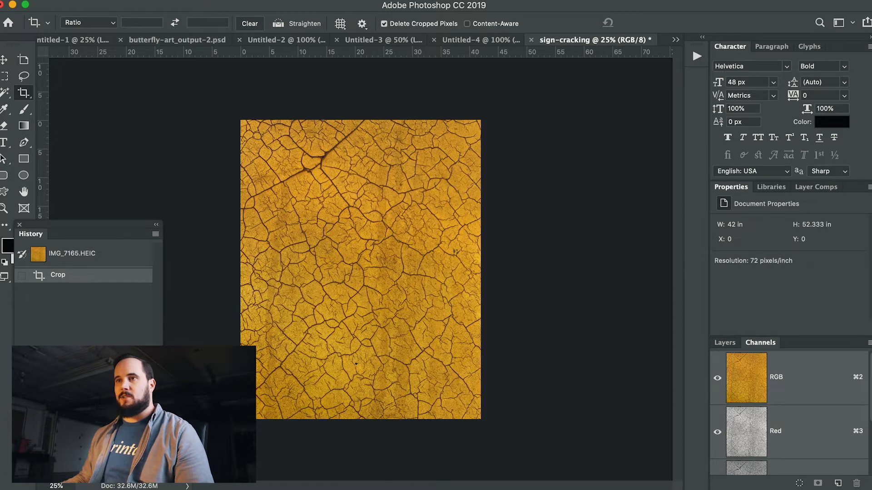
pyautogui.click(152, 0)
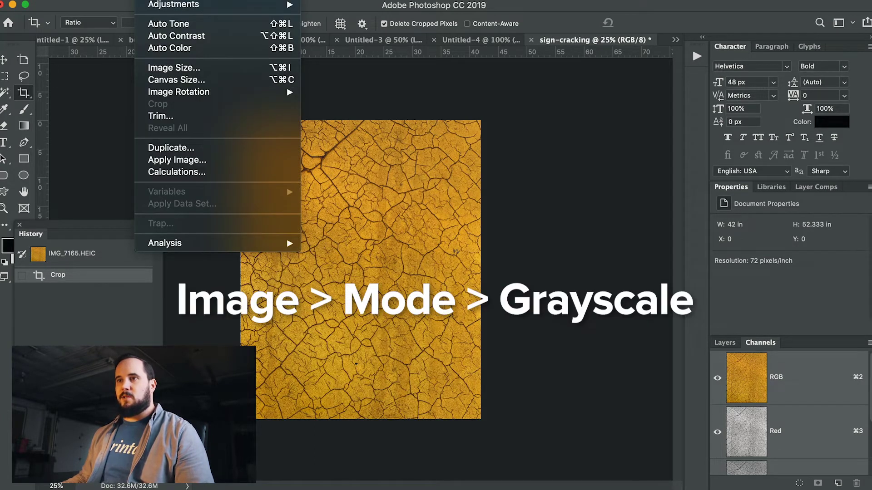
# Step: Convert the texture to Grayscale mode, discarding colour, and zoom in to check it
pyautogui.moveTo(182, 0)
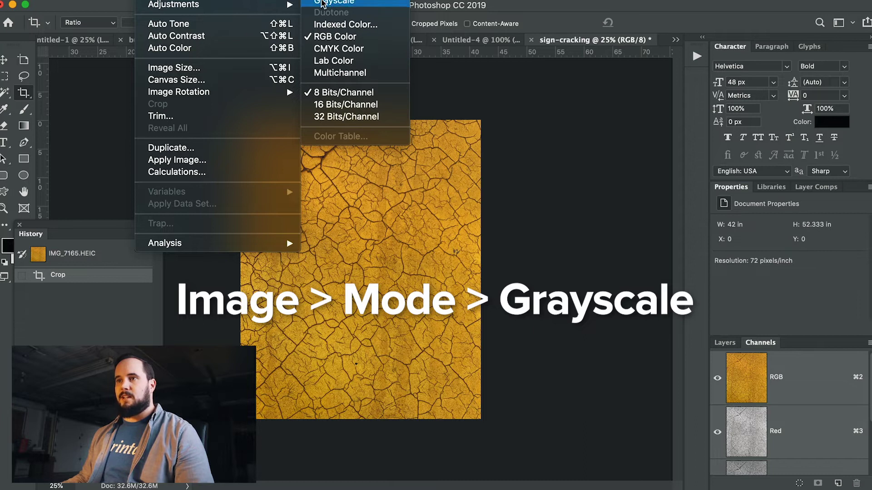
pyautogui.click(323, 2)
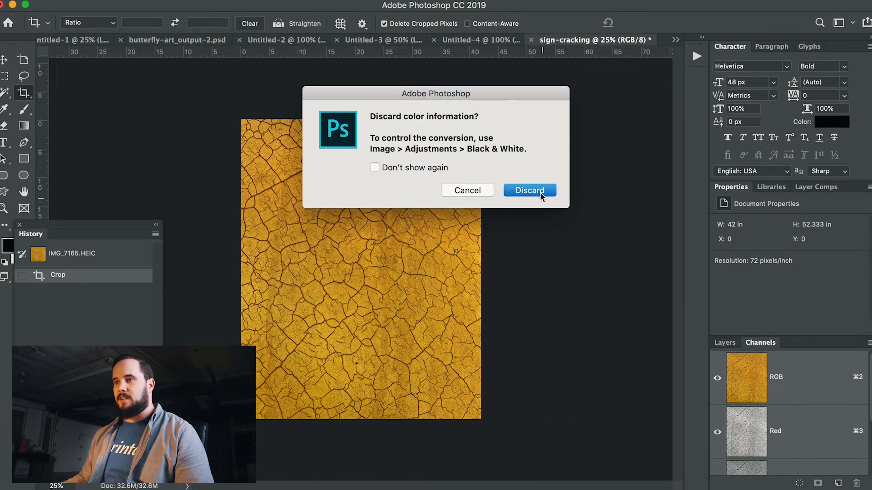
pyautogui.click(541, 192)
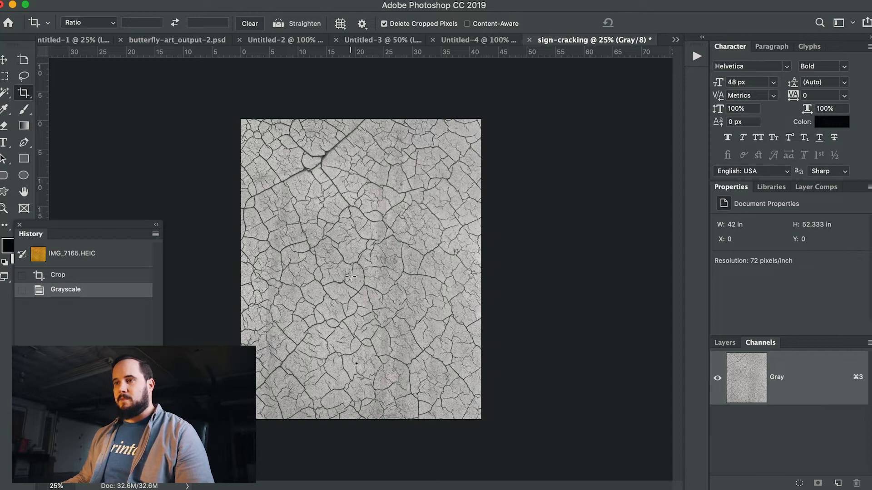
pyautogui.click(354, 253)
pyautogui.click(354, 252)
pyautogui.click(353, 252)
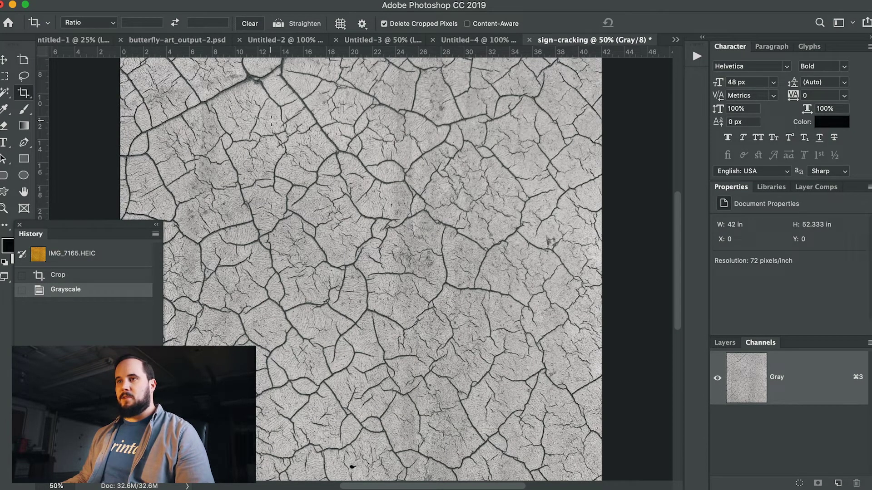
pyautogui.click(150, 0)
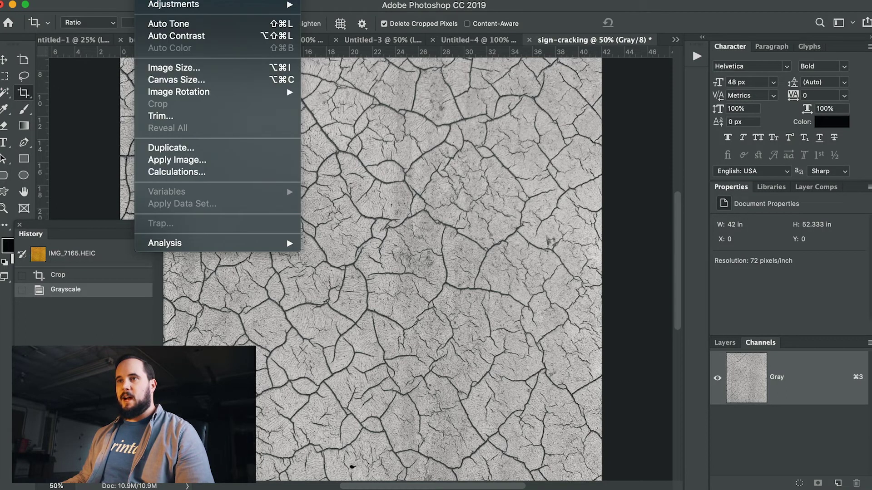
# Step: Apply Brightness/Contrast with brightness 27 and contrast 100 to the grayscale texture
pyautogui.moveTo(181, 4)
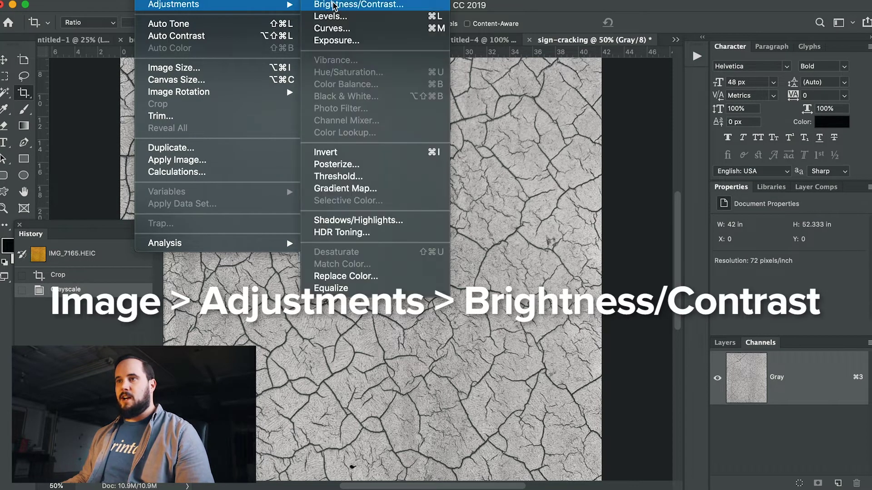
pyautogui.click(344, 6)
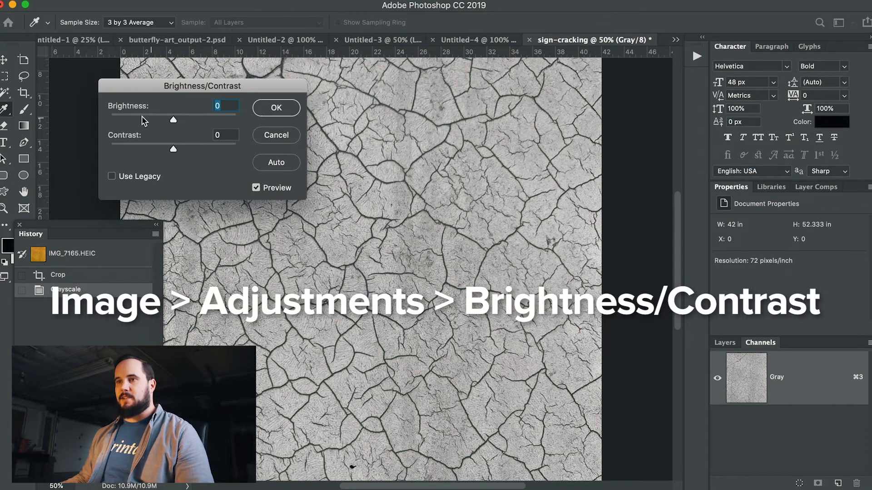
pyautogui.moveTo(173, 147); pyautogui.dragTo(238, 154)
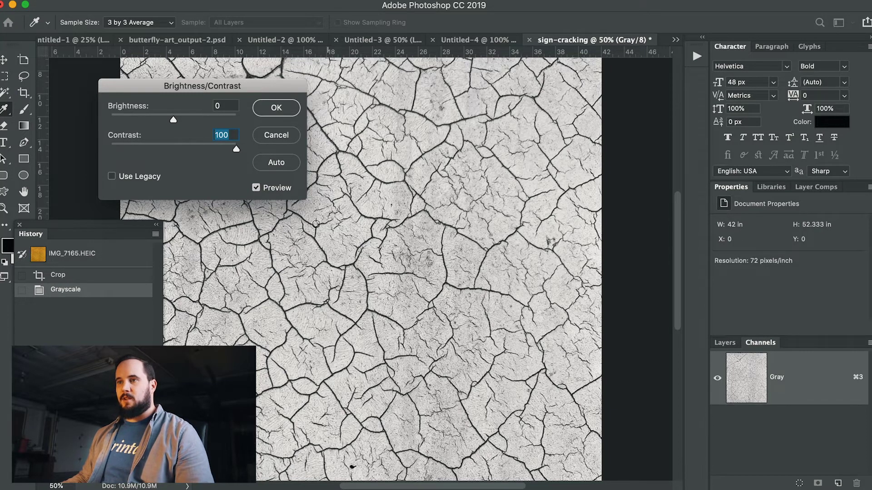
pyautogui.moveTo(176, 119); pyautogui.dragTo(187, 120)
pyautogui.click(276, 107)
pyautogui.press('c')
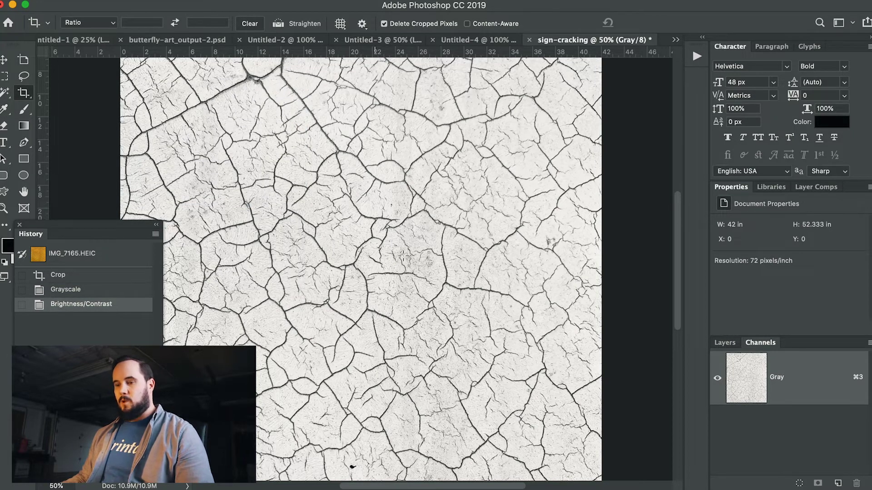
pyautogui.press('super+minus')
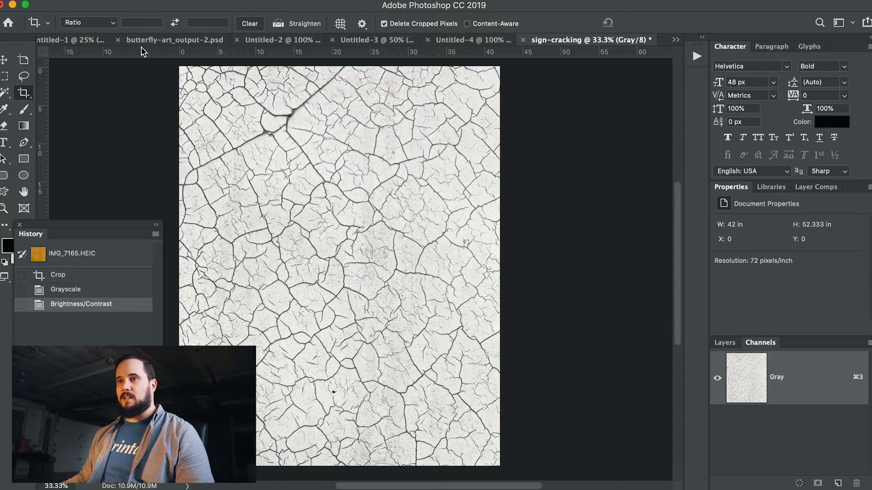
# Step: Save the texture as sign-cracking.tif in the TEXTURES folder with default TIFF options
pyautogui.click(98, 0)
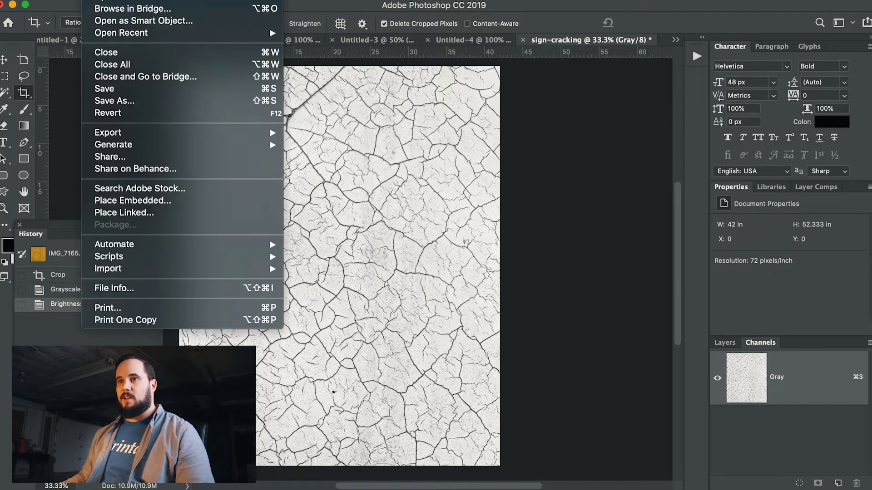
pyautogui.click(103, 100)
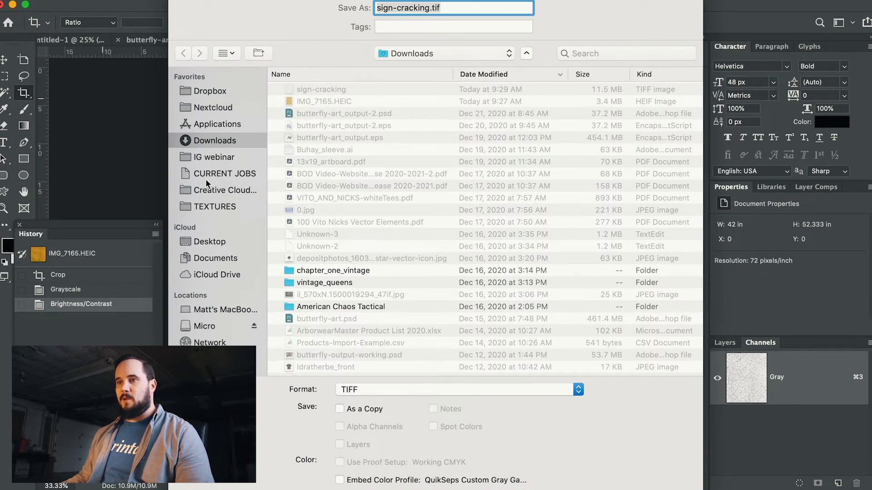
pyautogui.click(207, 206)
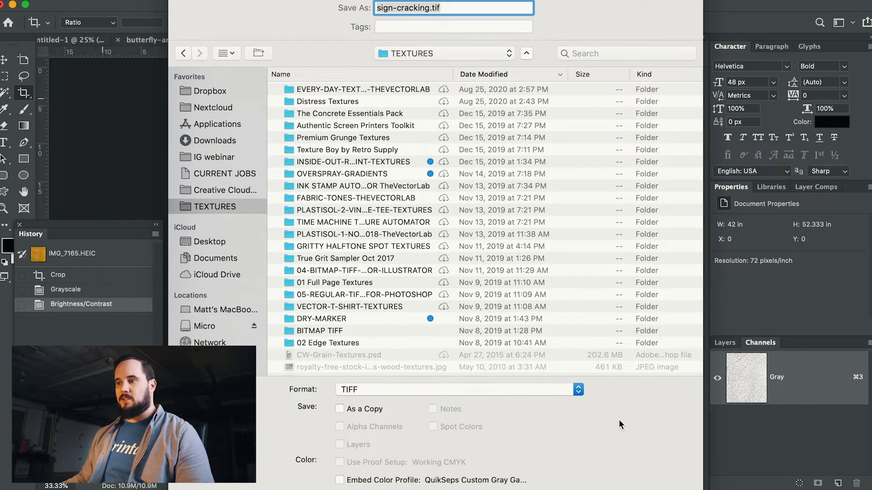
pyautogui.press('Return')
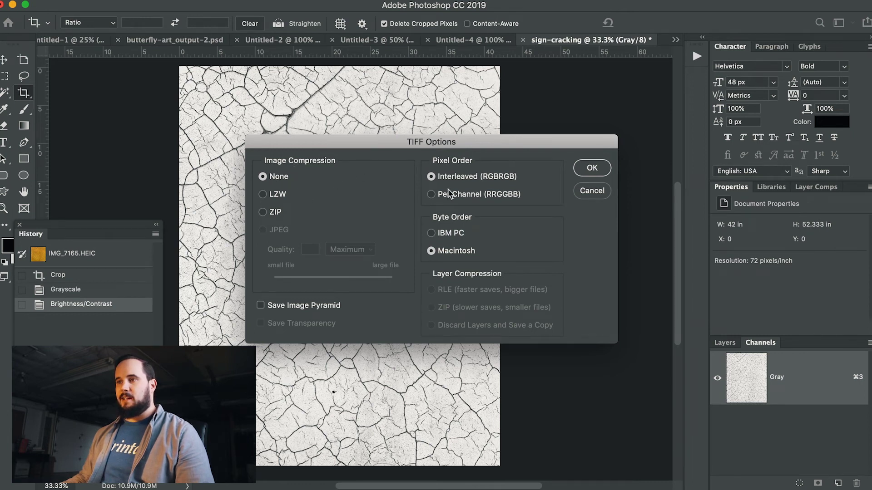
pyautogui.click(594, 167)
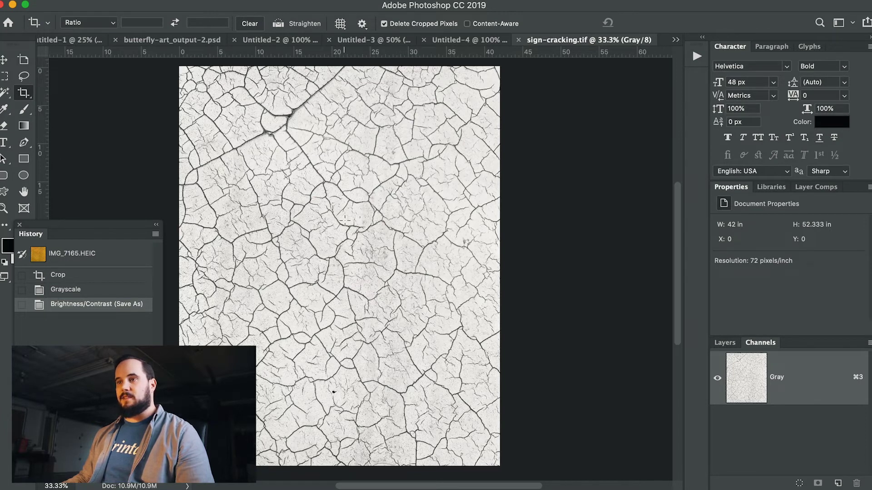
pyautogui.hotkey('ctrl', 'Right')
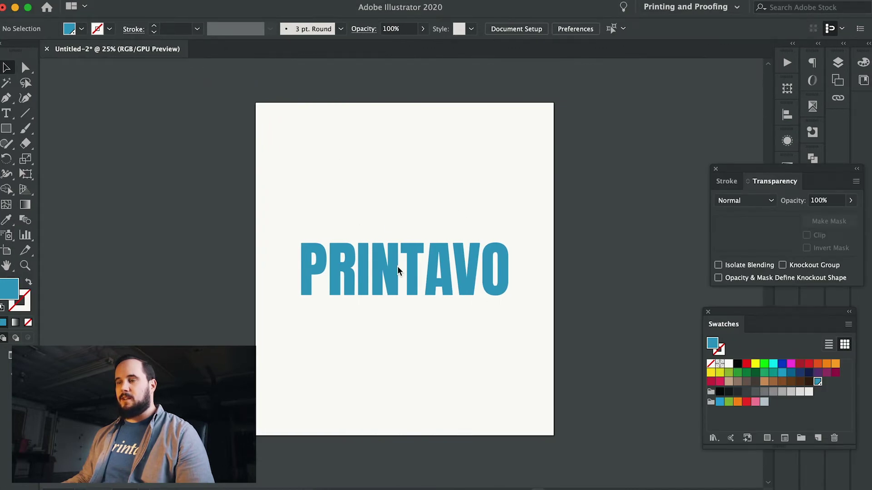
# Step: Scroll the Untitled-2 view to bring the PRINTAVO artboard into view
pyautogui.scroll(2, 397, 266)
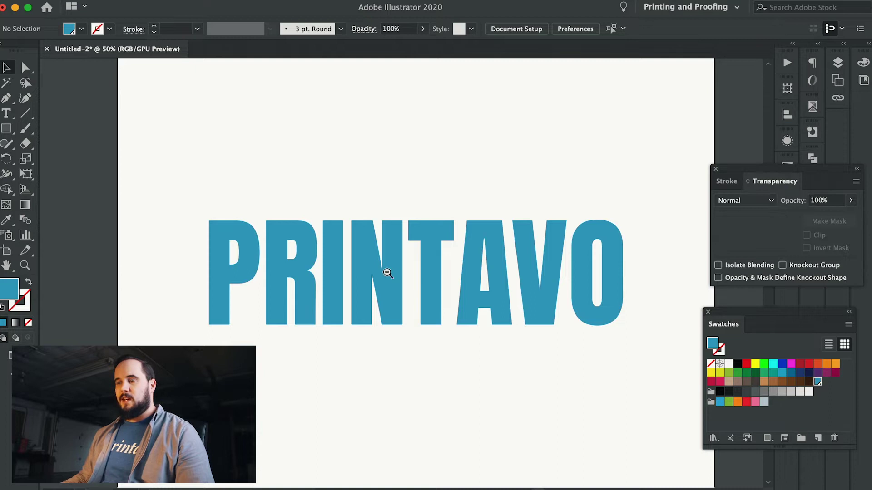
pyautogui.scroll(-2, 386, 272)
pyautogui.scroll(2, 388, 275)
pyautogui.scroll(-1, 387, 275)
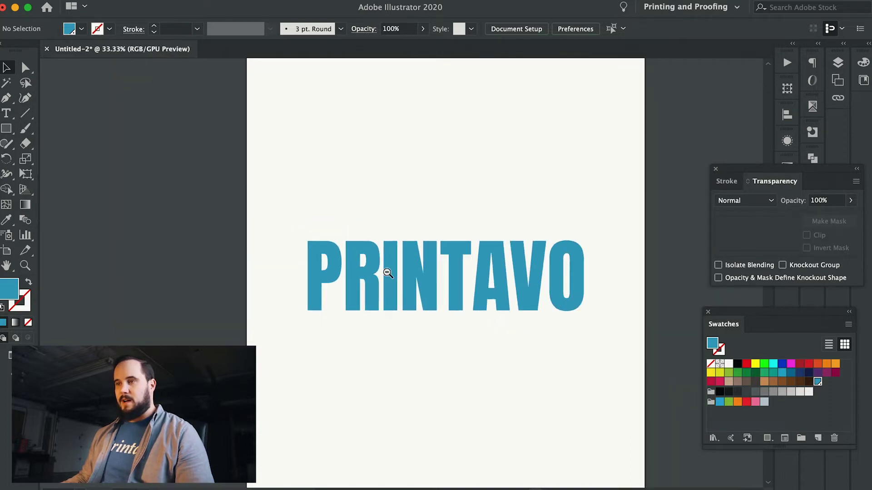
pyautogui.scroll(-1, 464, 297)
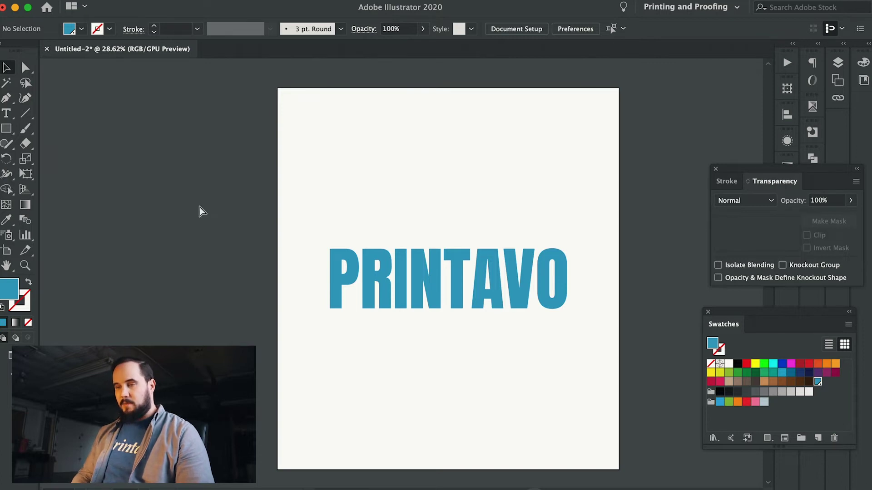
# Step: Load the sign-cracking texture file for placing into the PRINTAVO document
pyautogui.press('super+shift+p')
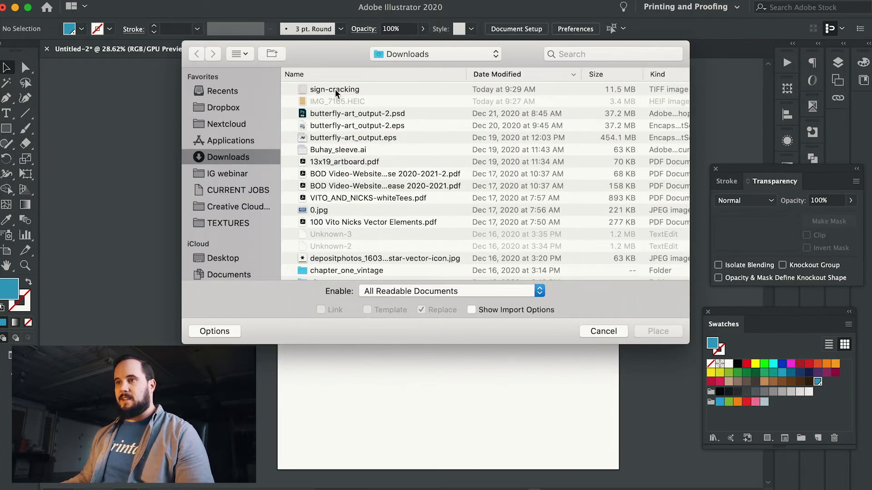
pyautogui.click(335, 89)
pyautogui.click(671, 333)
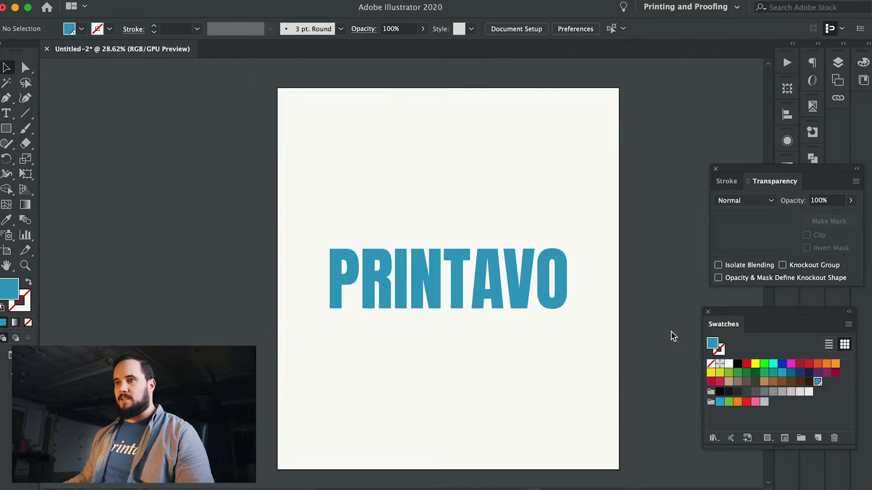
pyautogui.click(259, 160)
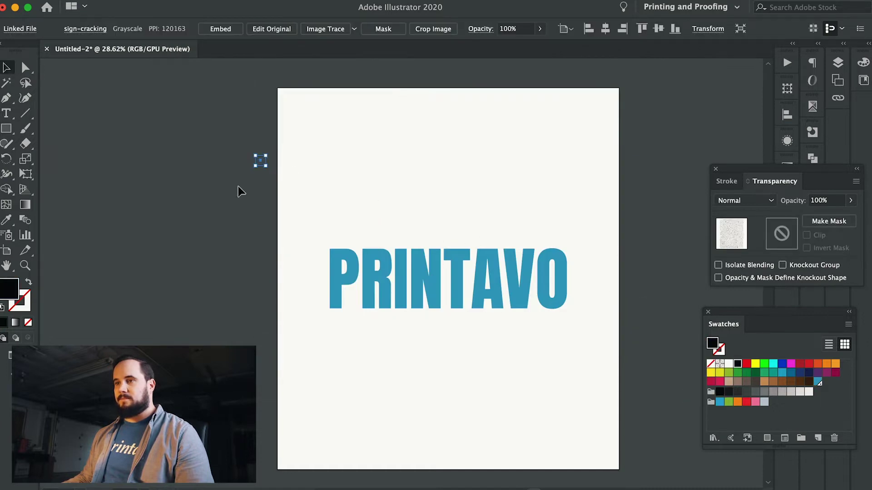
pyautogui.click(216, 176)
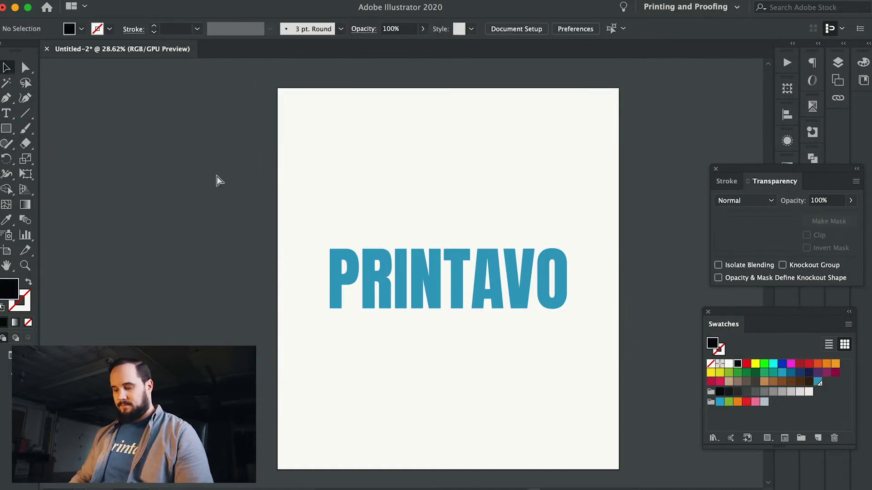
pyautogui.press('super+shift+p')
pyautogui.click(353, 88)
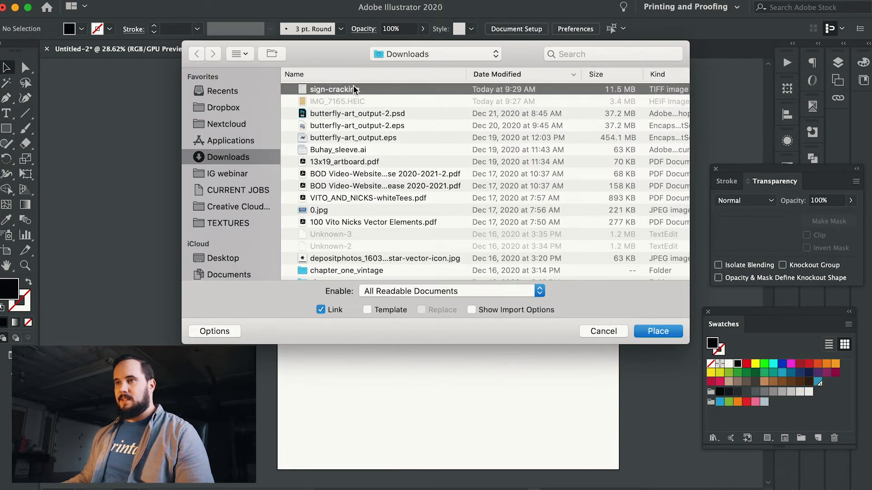
pyautogui.click(658, 331)
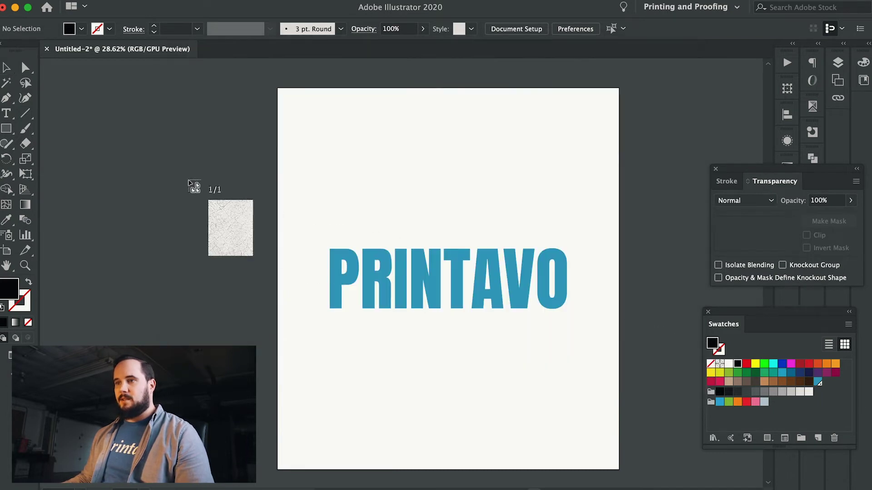
# Step: Drop the texture on the canvas and roughly move and scale it over the artboard
pyautogui.click(290, 180)
pyautogui.keyDown('alt'); pyautogui.keyDown('super'); pyautogui.click(439, 293); pyautogui.keyUp('super'); pyautogui.keyUp('alt')
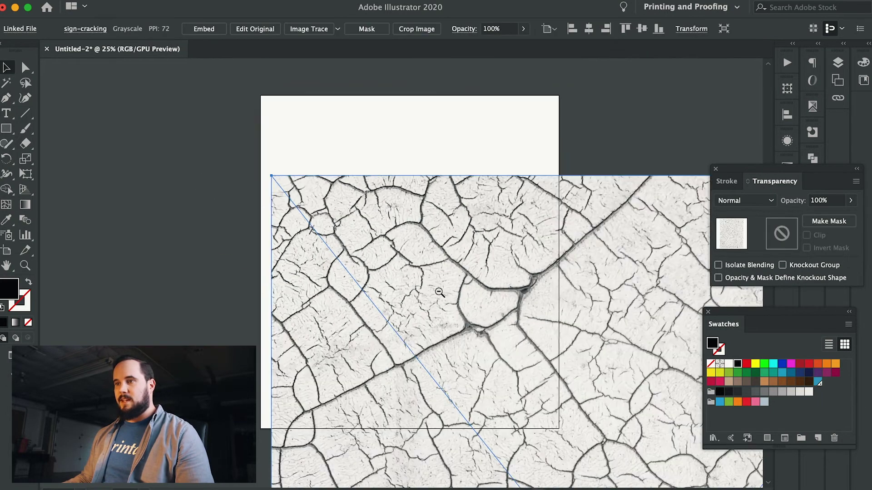
pyautogui.keyDown('alt'); pyautogui.keyDown('super'); pyautogui.click(439, 293); pyautogui.keyUp('super'); pyautogui.keyUp('alt')
pyautogui.keyDown('alt'); pyautogui.keyDown('super'); pyautogui.click(439, 292); pyautogui.keyUp('super'); pyautogui.keyUp('alt')
pyautogui.keyDown('alt'); pyautogui.keyDown('super'); pyautogui.click(439, 293); pyautogui.keyUp('super'); pyautogui.keyUp('alt')
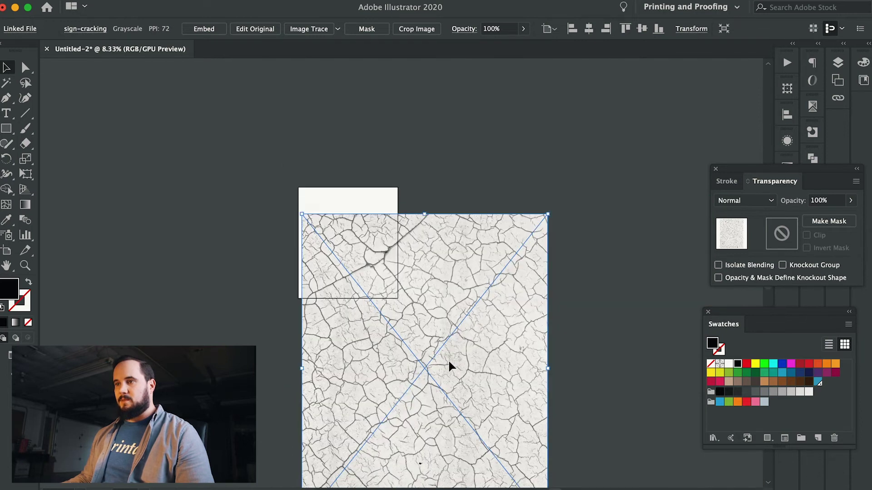
pyautogui.moveTo(448, 359); pyautogui.dragTo(471, 291)
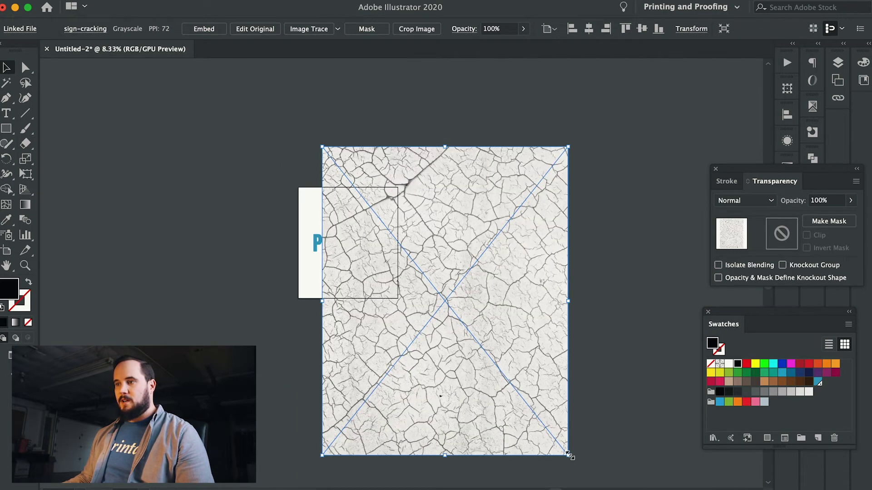
pyautogui.moveTo(567, 455); pyautogui.dragTo(445, 325)
pyautogui.moveTo(421, 257); pyautogui.dragTo(394, 257)
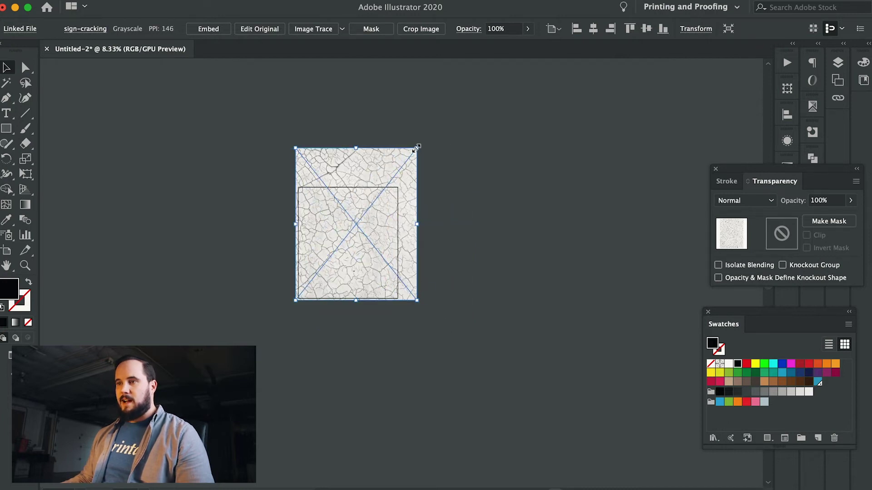
pyautogui.moveTo(417, 148); pyautogui.dragTo(386, 178)
# Step: Fine-tune the texture's size and position on the artboard, then select it with PRINTAVO
pyautogui.click(390, 232)
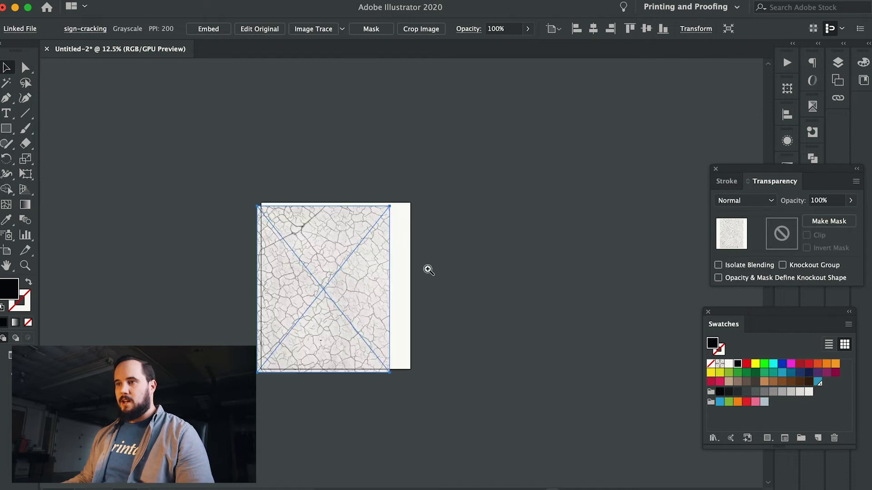
pyautogui.click(428, 270)
pyautogui.moveTo(352, 414); pyautogui.dragTo(347, 413)
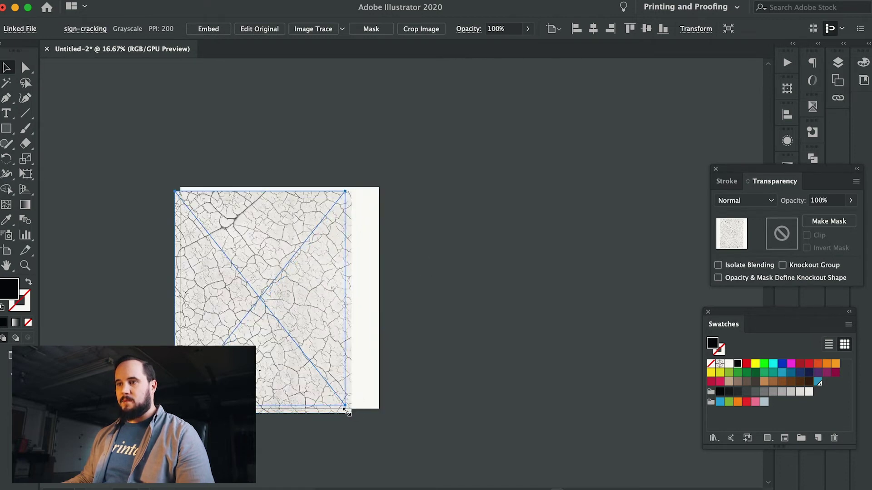
pyautogui.moveTo(304, 375); pyautogui.dragTo(317, 373)
pyautogui.click(481, 316)
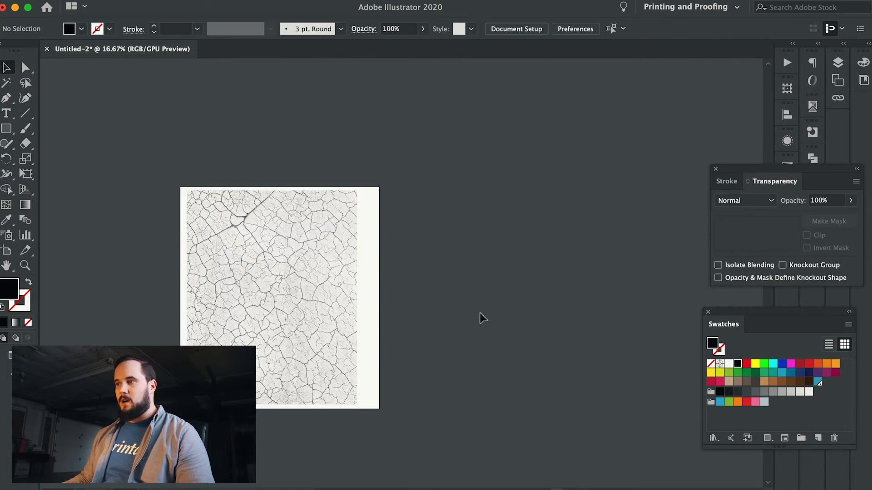
pyautogui.hotkey('ctrl', 'a')
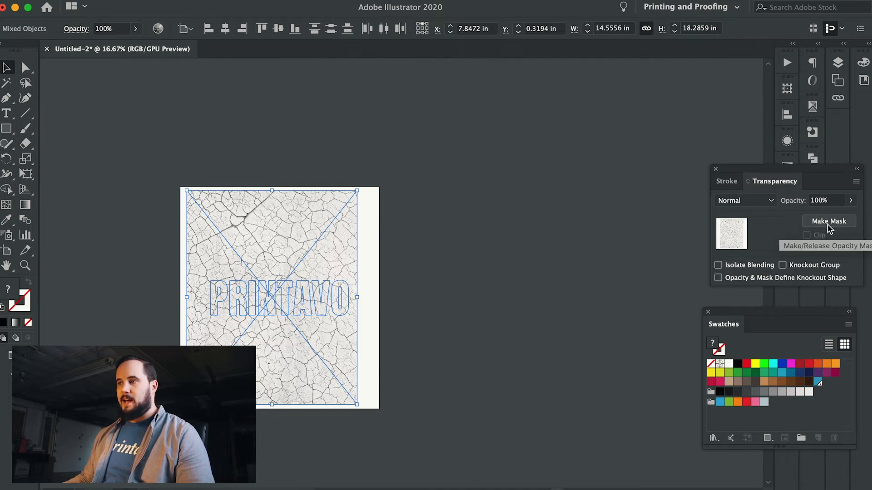
# Step: Make the texture an opacity mask on PRINTAVO, leaving Invert Mask off and Clip off
pyautogui.click(829, 223)
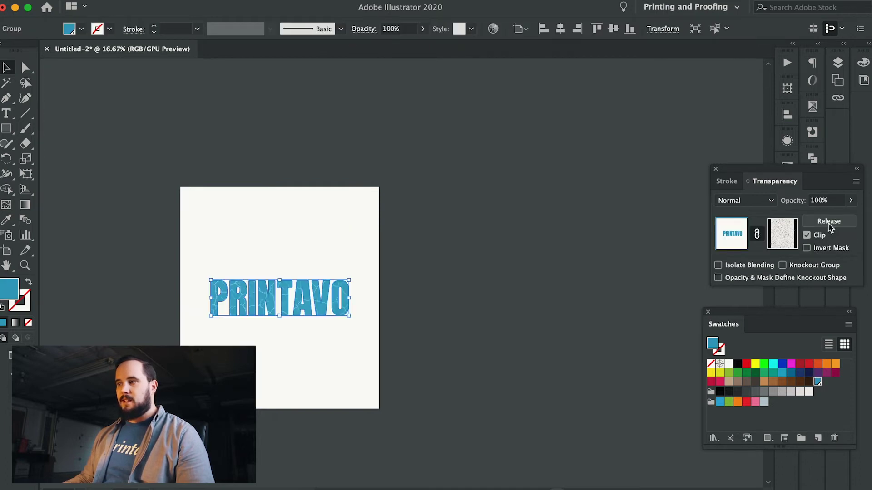
pyautogui.keyDown('super'); pyautogui.click(298, 298); pyautogui.keyUp('super')
pyautogui.keyDown('super'); pyautogui.click(396, 293); pyautogui.keyUp('super')
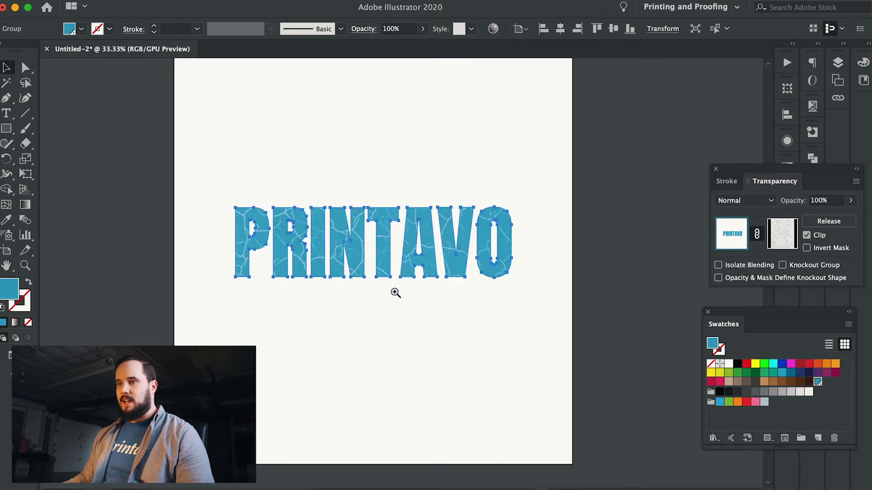
pyautogui.keyDown('super'); pyautogui.click(396, 292); pyautogui.keyUp('super')
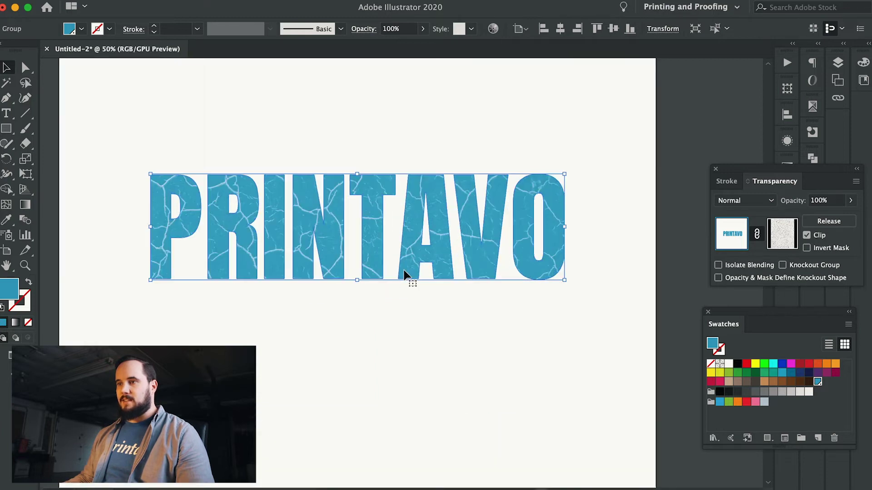
pyautogui.click(807, 249)
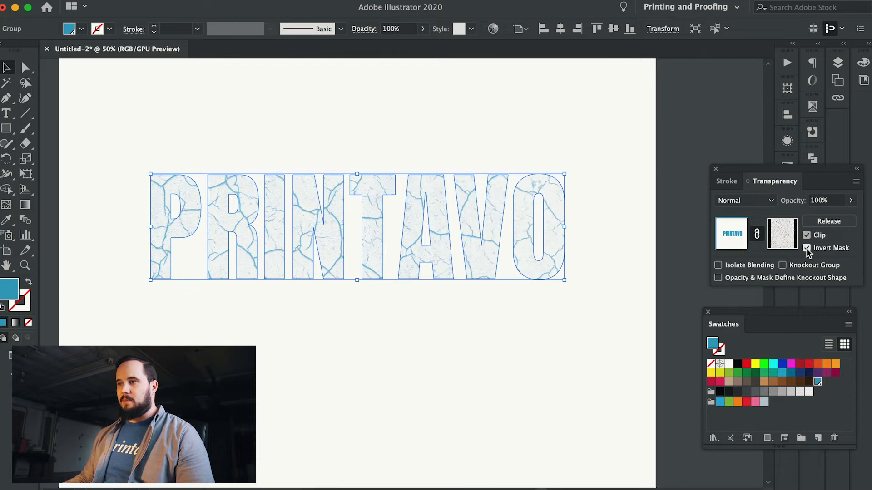
pyautogui.click(807, 235)
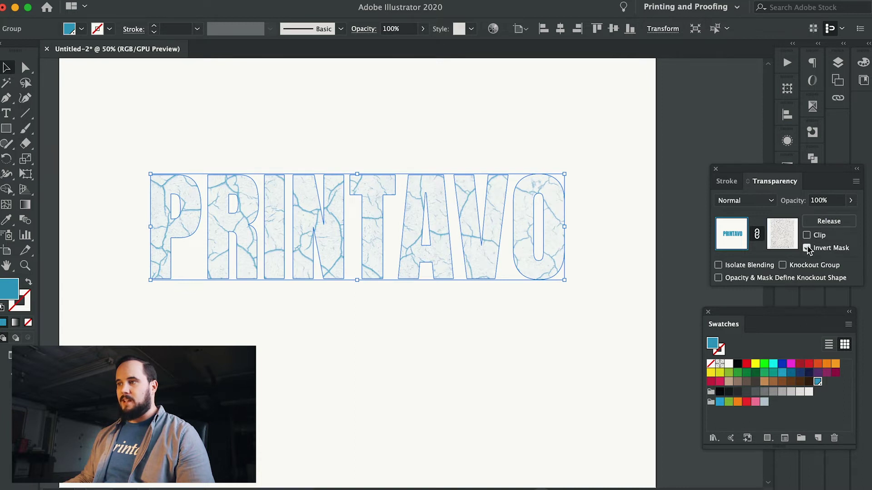
pyautogui.click(806, 248)
pyautogui.click(807, 235)
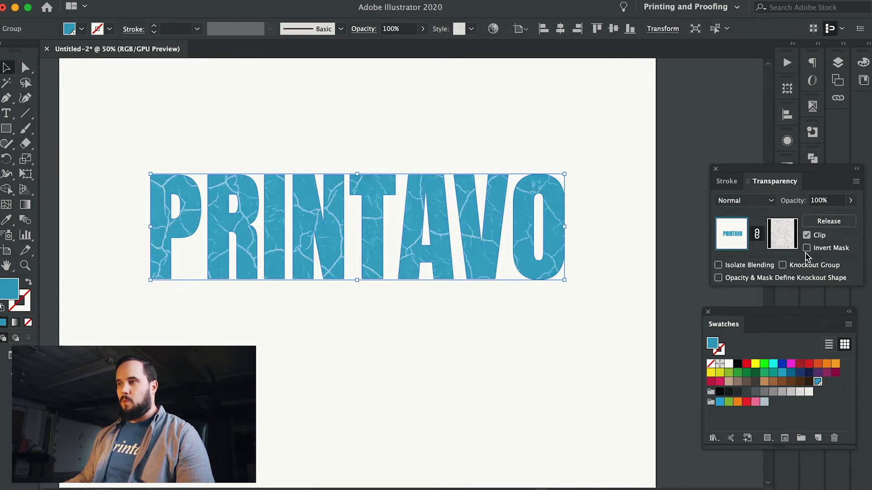
pyautogui.click(807, 248)
pyautogui.click(807, 249)
pyautogui.click(806, 235)
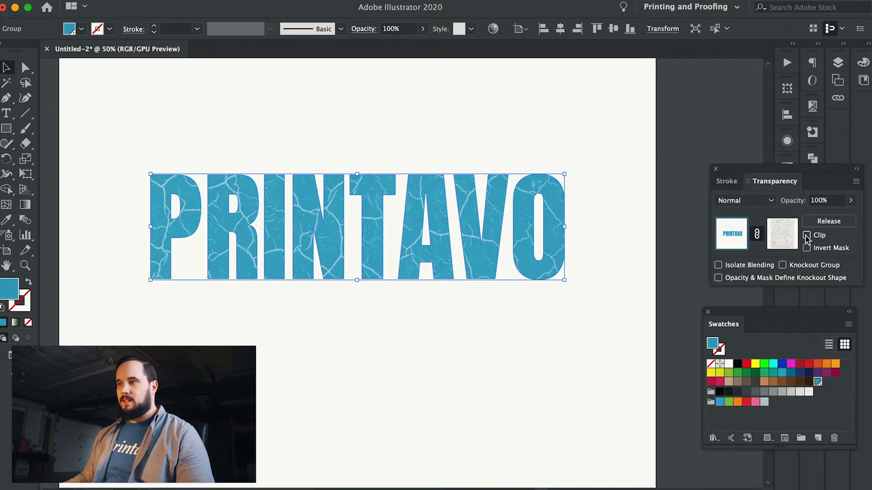
# Step: Deselect and zoom into the PRINTAVO letters to inspect the white cracks
pyautogui.click(600, 318)
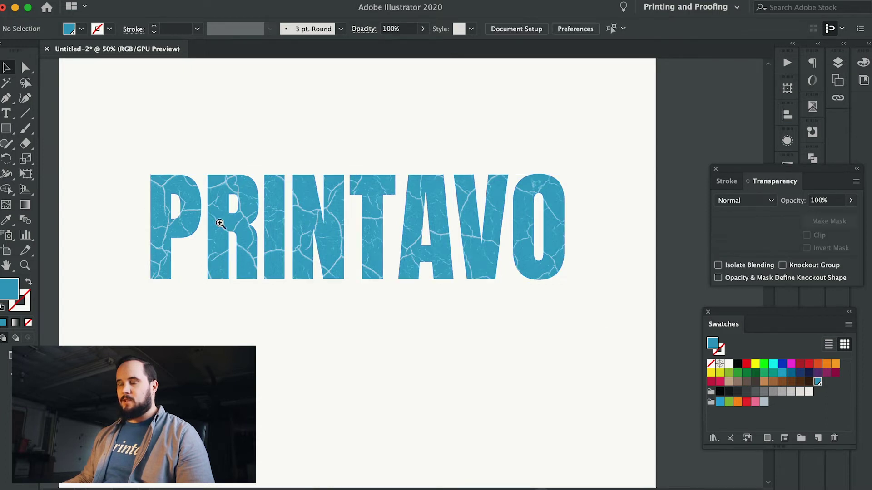
pyautogui.moveTo(218, 220); pyautogui.dragTo(346, 253)
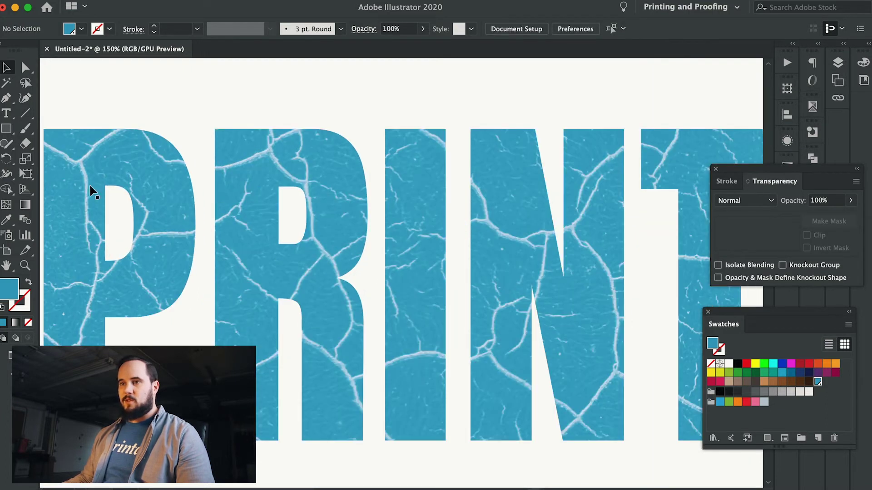
pyautogui.press('super+equal')
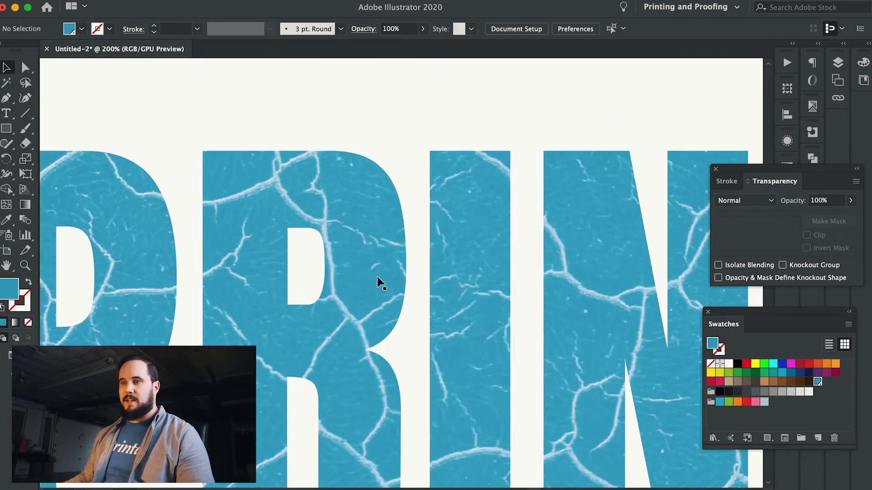
pyautogui.keyDown('alt'); pyautogui.keyDown('super'); pyautogui.click(463, 306); pyautogui.keyUp('super'); pyautogui.keyUp('alt')
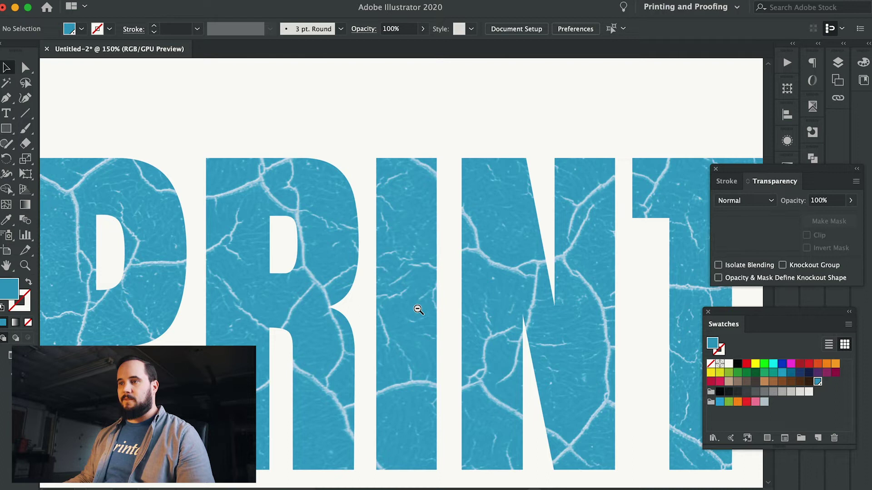
pyautogui.keyDown('alt'); pyautogui.keyDown('super'); pyautogui.click(419, 308); pyautogui.keyUp('super'); pyautogui.keyUp('alt')
pyautogui.keyDown('alt'); pyautogui.keyDown('super'); pyautogui.click(419, 309); pyautogui.keyUp('super'); pyautogui.keyUp('alt')
pyautogui.keyDown('alt'); pyautogui.keyDown('super'); pyautogui.click(481, 291); pyautogui.keyUp('super'); pyautogui.keyUp('alt')
# Step: Release the opacity mask from the PRINTAVO text
pyautogui.press('super+minus')
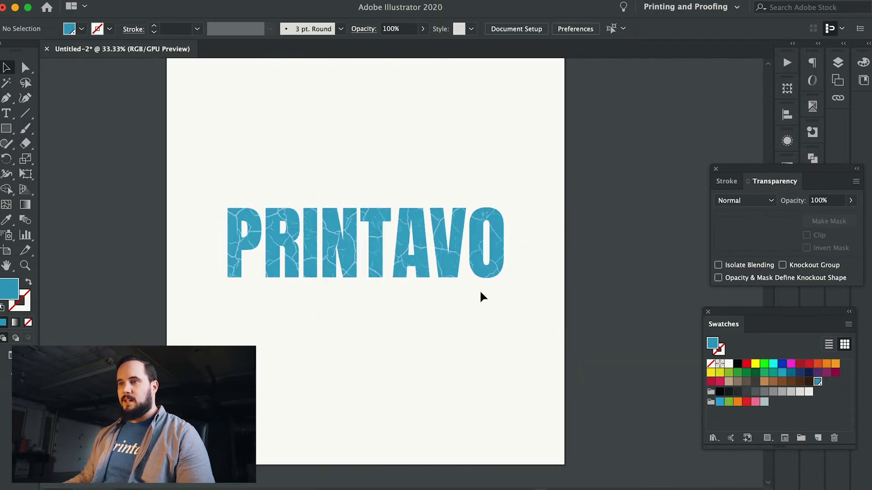
pyautogui.click(411, 255)
pyautogui.click(841, 221)
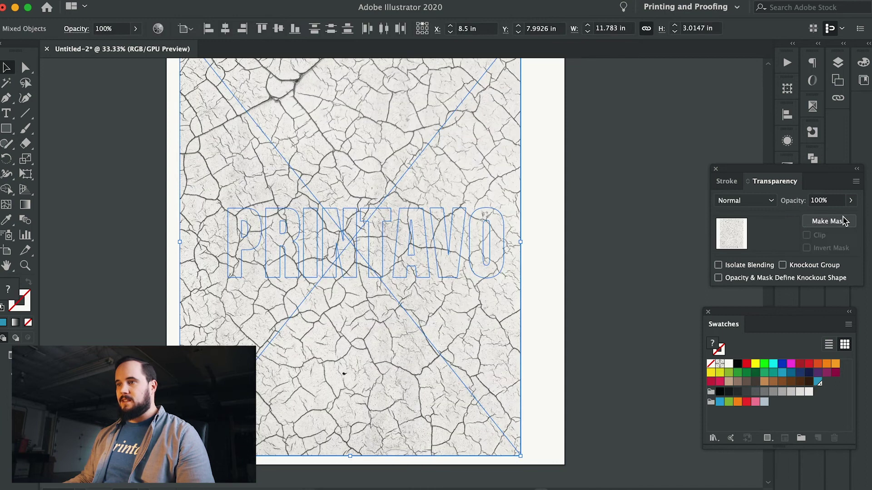
pyautogui.press('super+minus')
pyautogui.press('super+minus')
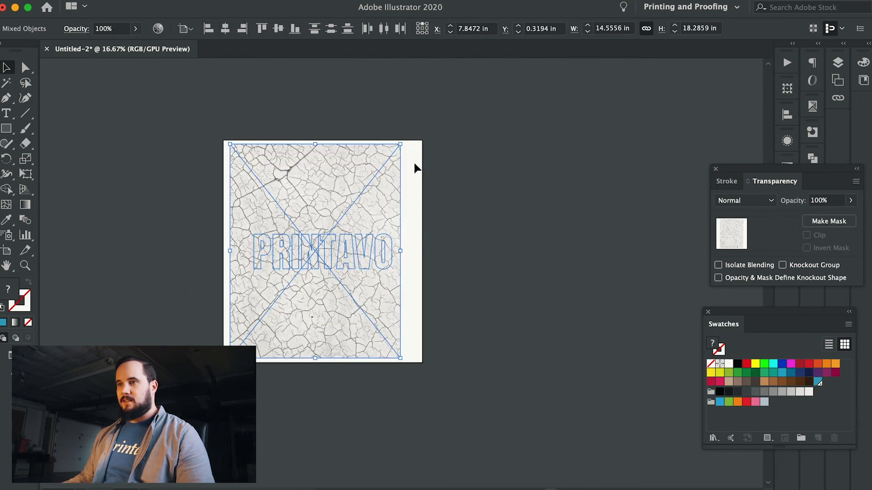
pyautogui.moveTo(402, 138); pyautogui.dragTo(451, 326)
pyautogui.press('super+z')
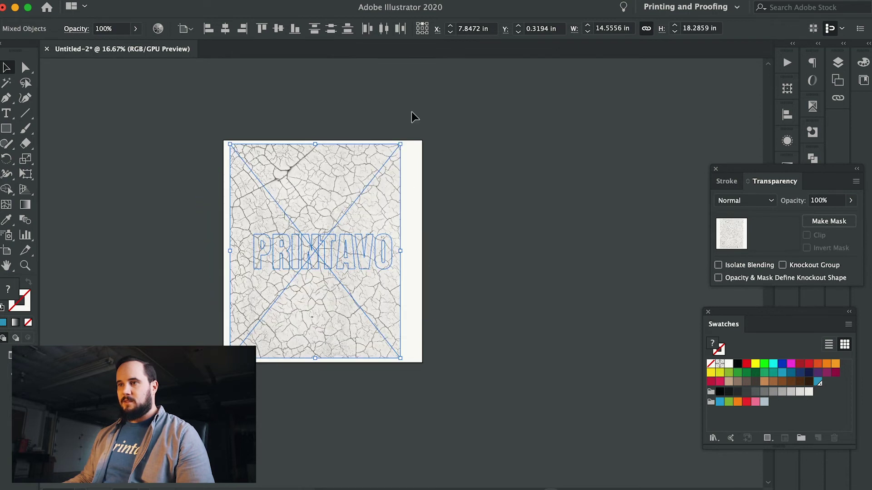
# Step: Rotate the texture alone to landscape and reapply it as PRINTAVO's opacity mask
pyautogui.click(396, 97)
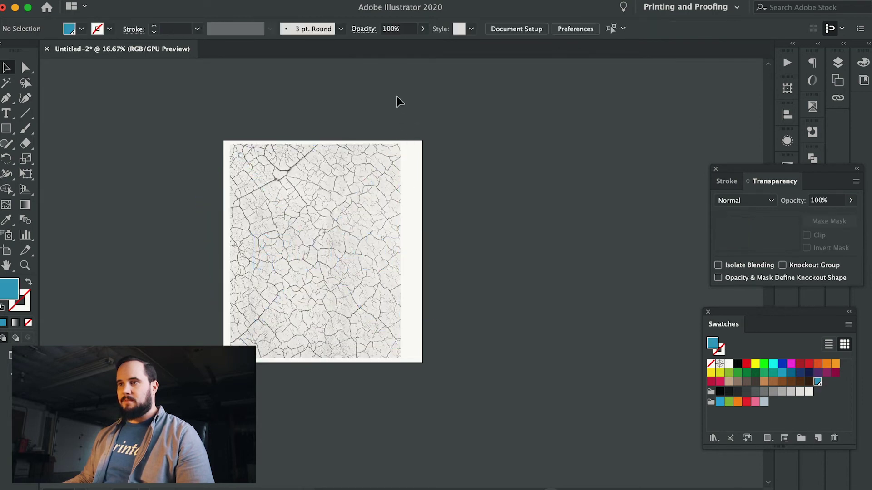
pyautogui.click(382, 168)
pyautogui.moveTo(405, 142); pyautogui.dragTo(373, 296)
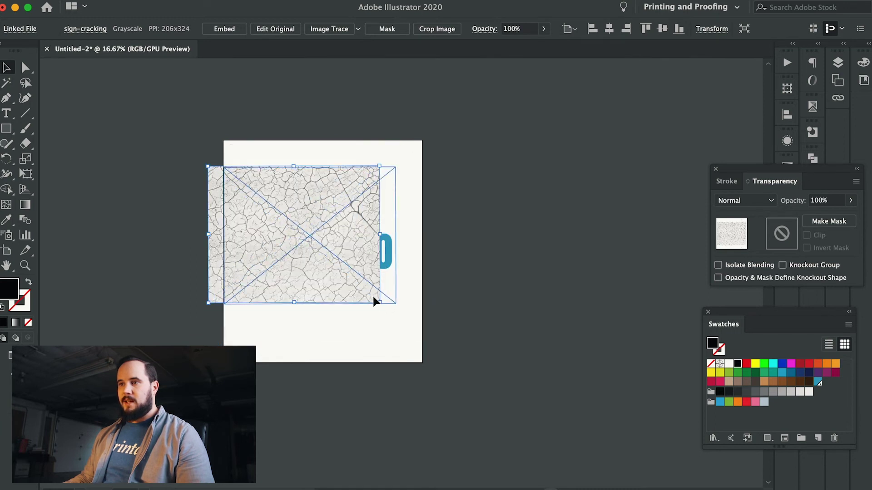
pyautogui.click(495, 157)
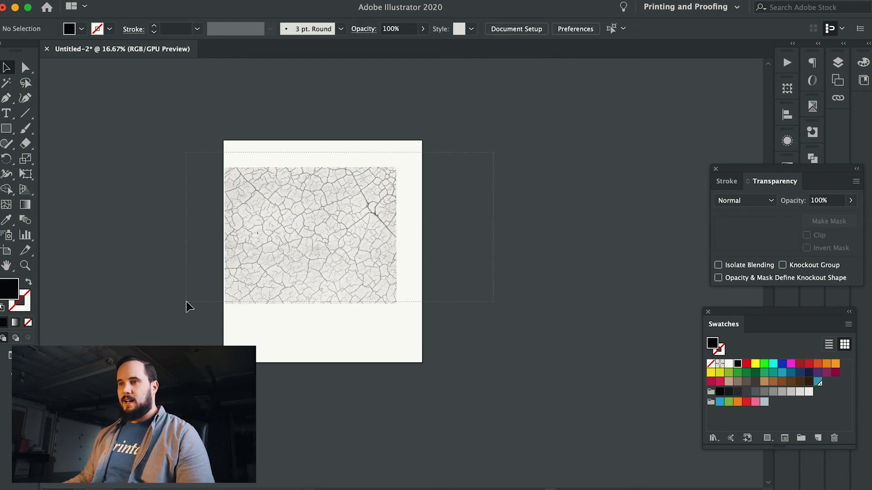
pyautogui.moveTo(187, 306); pyautogui.dragTo(291, 254)
pyautogui.click(845, 223)
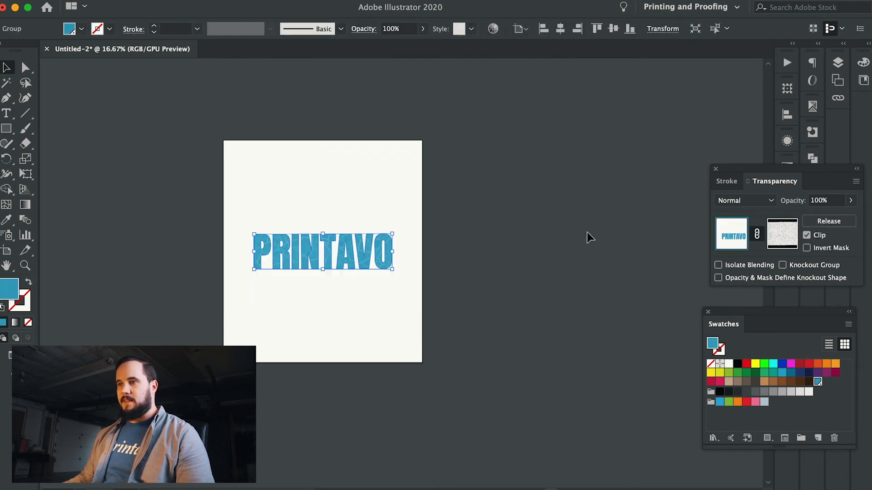
# Step: Set PRINTAVO's opacity mask to Clip off and Invert Mask off
pyautogui.click(807, 248)
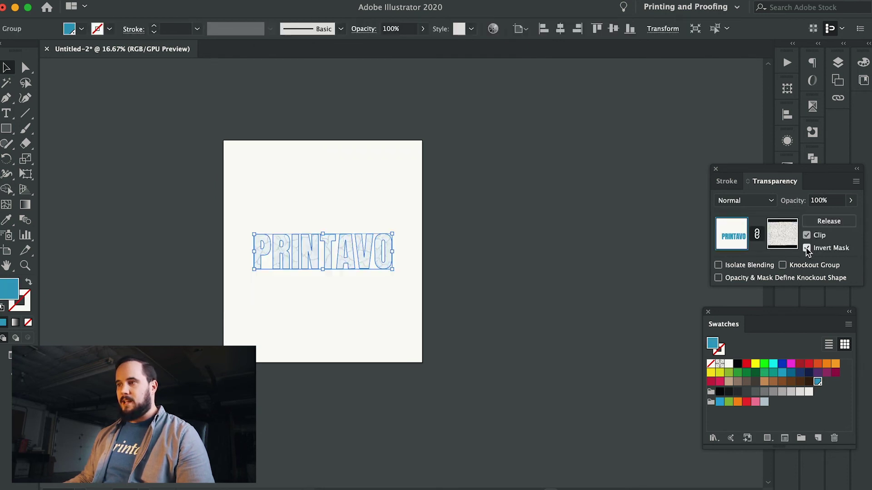
pyautogui.click(806, 248)
pyautogui.click(806, 235)
pyautogui.click(806, 248)
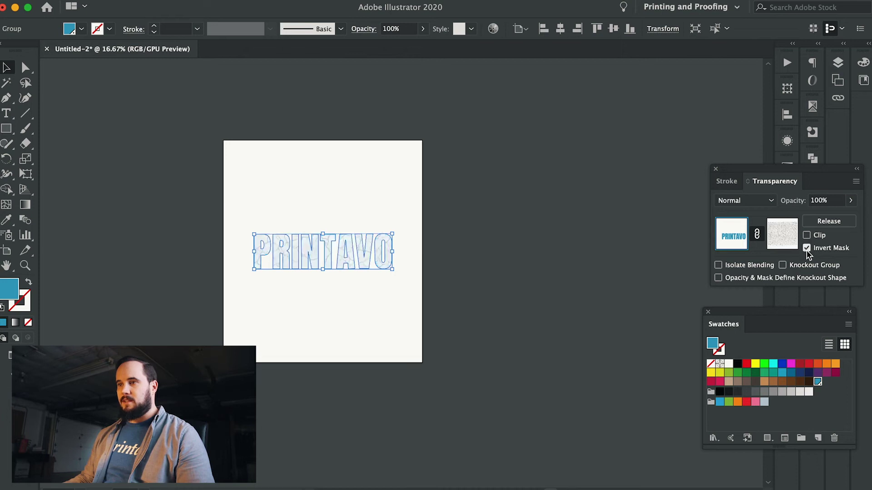
pyautogui.click(806, 248)
# Step: Deselect the group and scroll across the letters to check the crack texture
pyautogui.scroll(4, 334, 277)
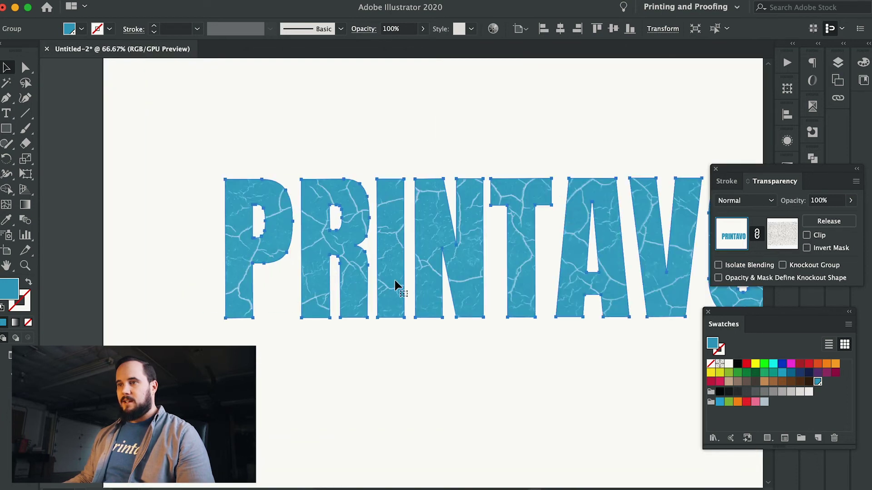
pyautogui.click(404, 365)
pyautogui.hscroll(-5, 527, 350)
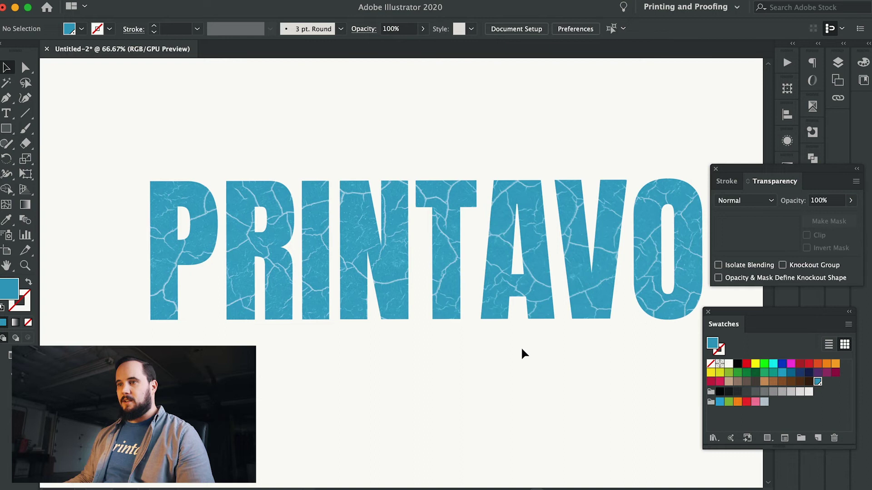
pyautogui.hscroll(2, 521, 350)
pyautogui.scroll(2, 458, 300)
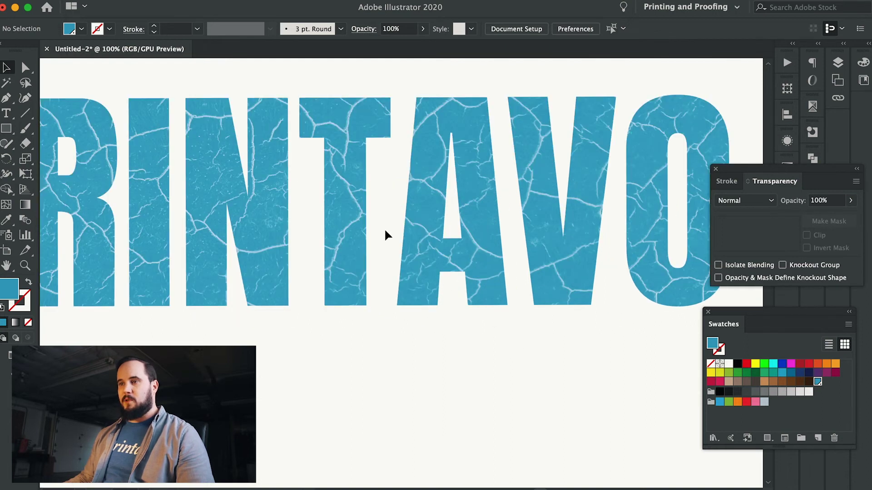
pyautogui.scroll(-2, 435, 255)
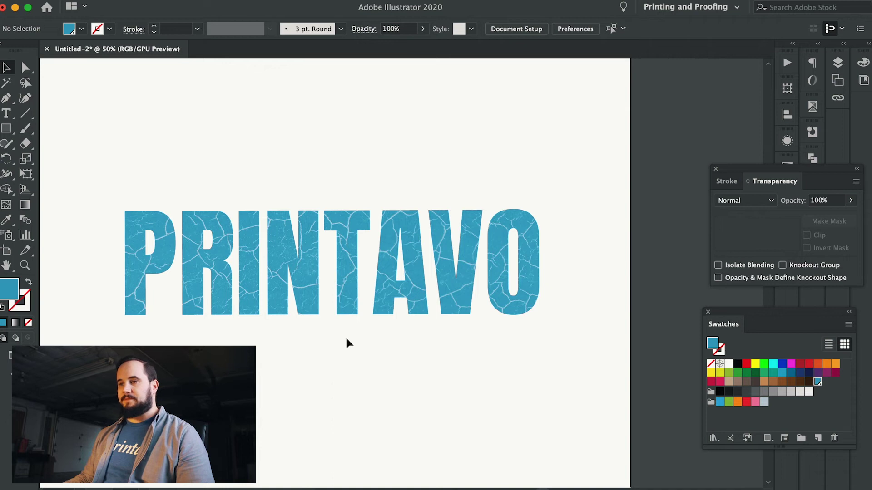
pyautogui.press('super+minus')
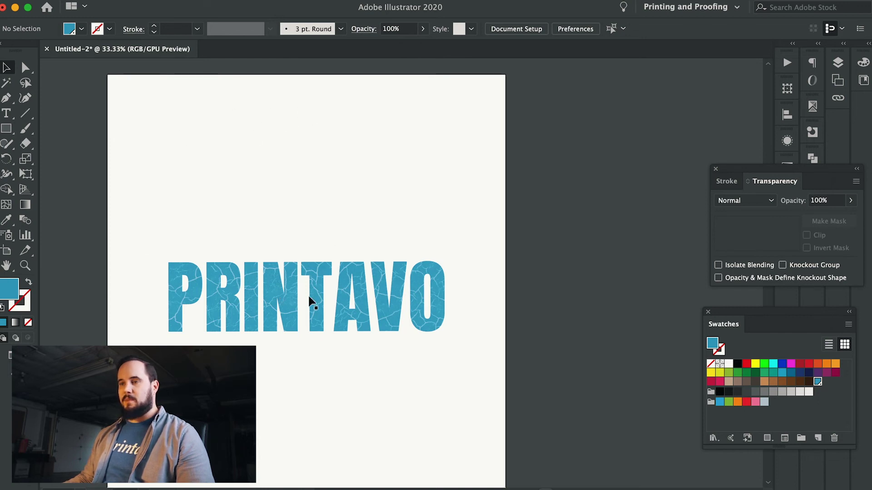
pyautogui.press('super+equal')
pyautogui.press('super+equal')
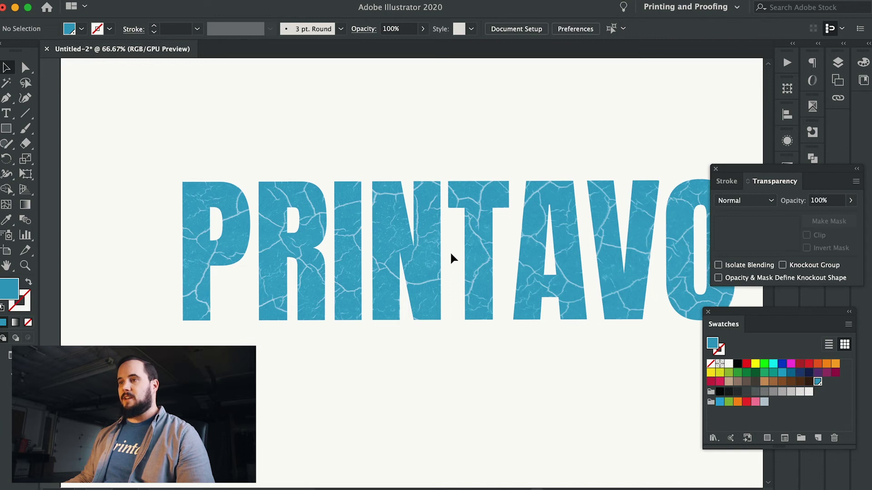
pyautogui.press('super+minus')
pyautogui.press('super+minus')
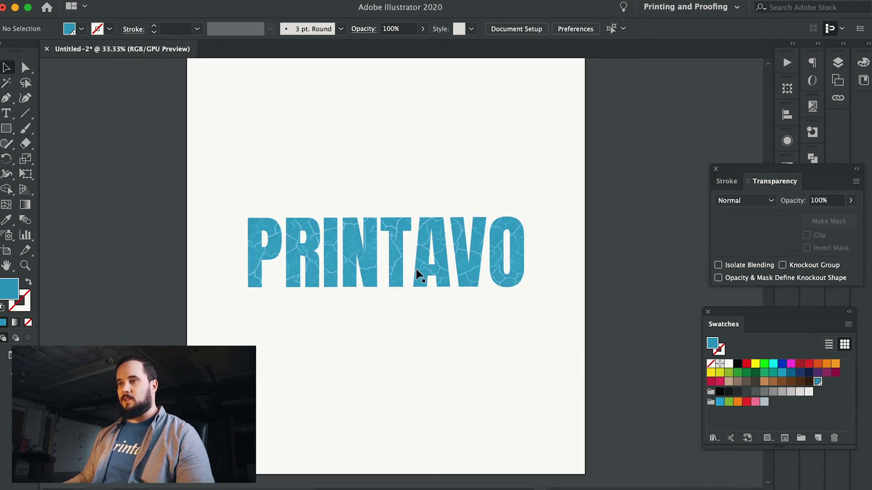
pyautogui.click(494, 271)
# Step: Try enlarging the cracked PRINTAVO group proportionally and zoom in to check the letters
pyautogui.moveTo(527, 290); pyautogui.dragTo(624, 384)
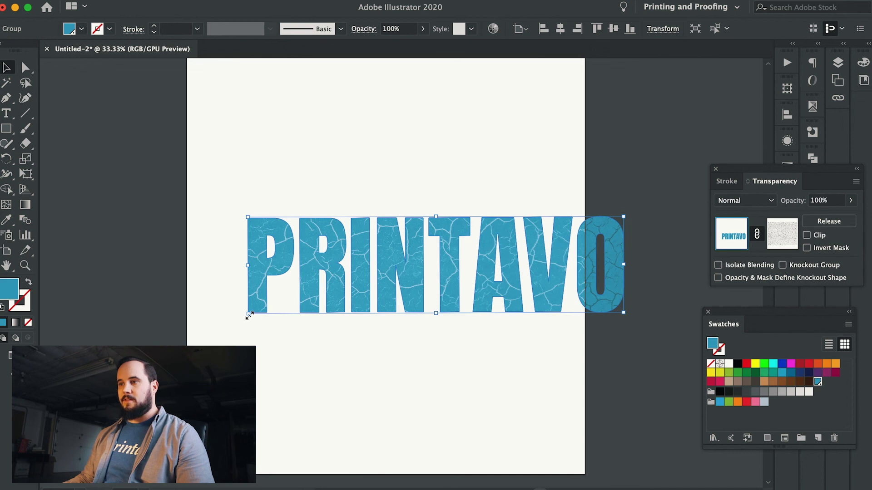
pyautogui.moveTo(248, 314); pyautogui.dragTo(40, 383)
pyautogui.hscroll(-3, 297, 299)
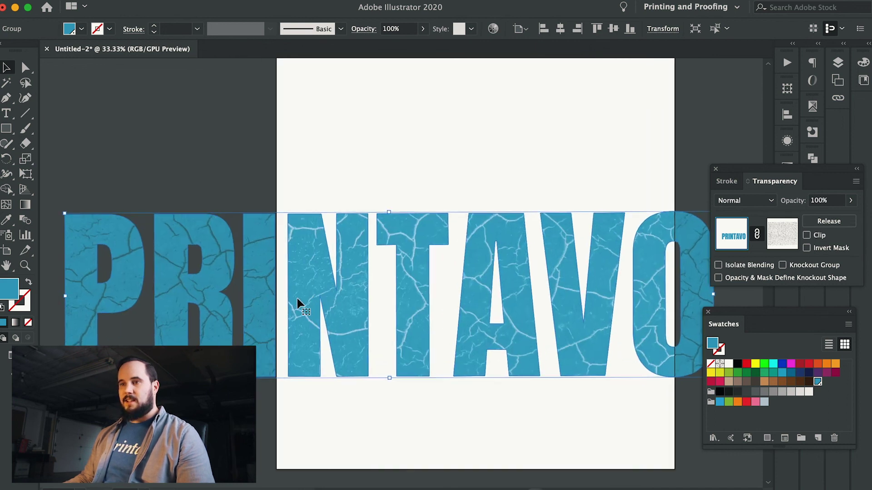
pyautogui.press('super+equal')
pyautogui.press('super+equal')
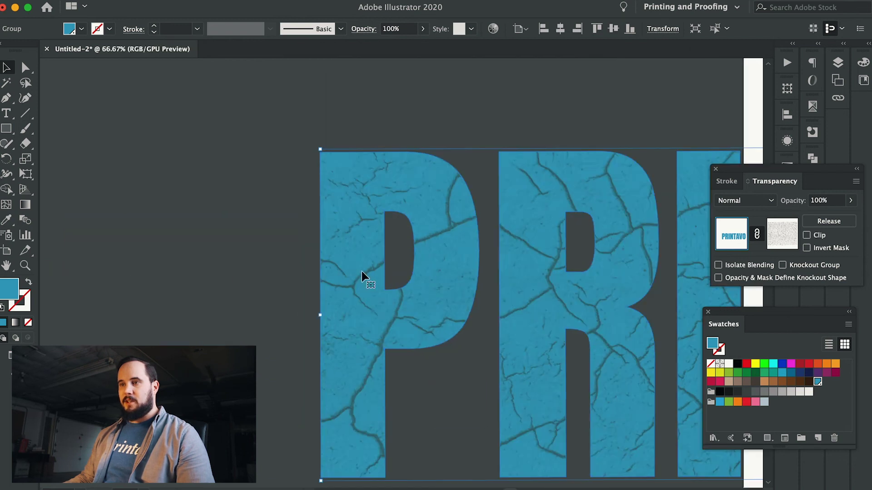
pyautogui.press('super+minus')
pyautogui.press('super+minus')
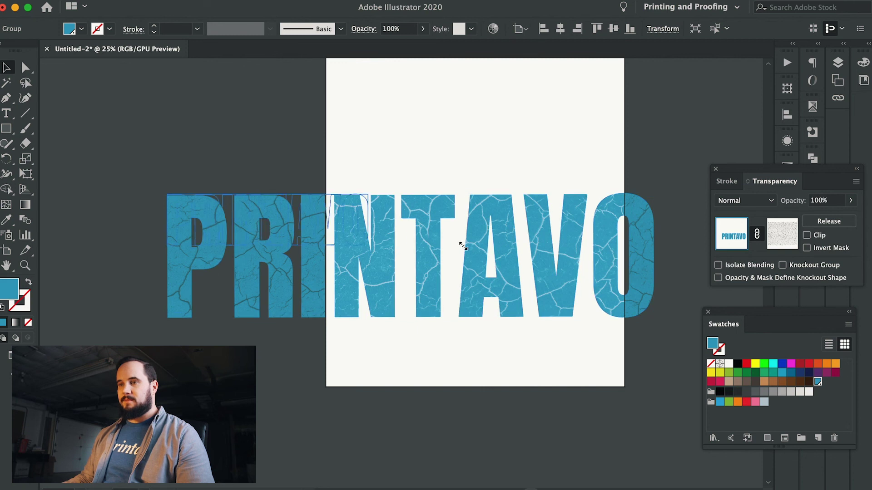
# Step: Revert PRINTAVO to its original size, move it onto the upper artboard, and centre it horizontally
pyautogui.press('super+z')
pyautogui.moveTo(268, 214); pyautogui.dragTo(479, 174)
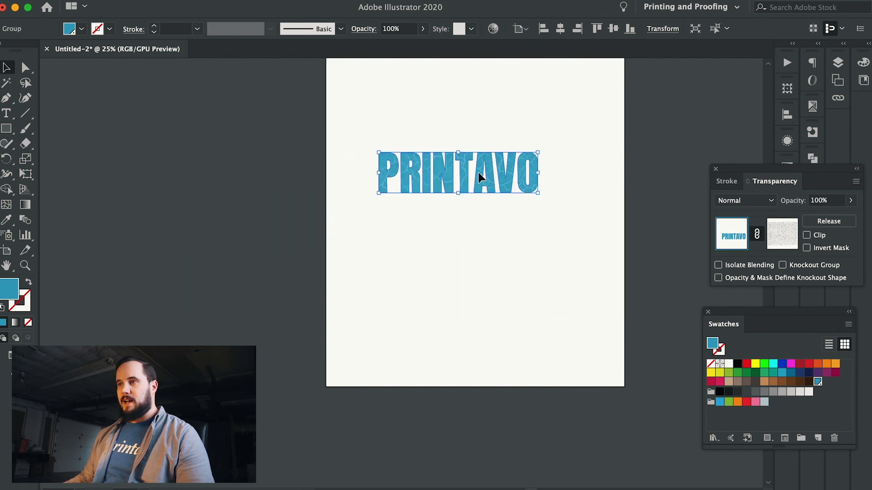
pyautogui.click(560, 28)
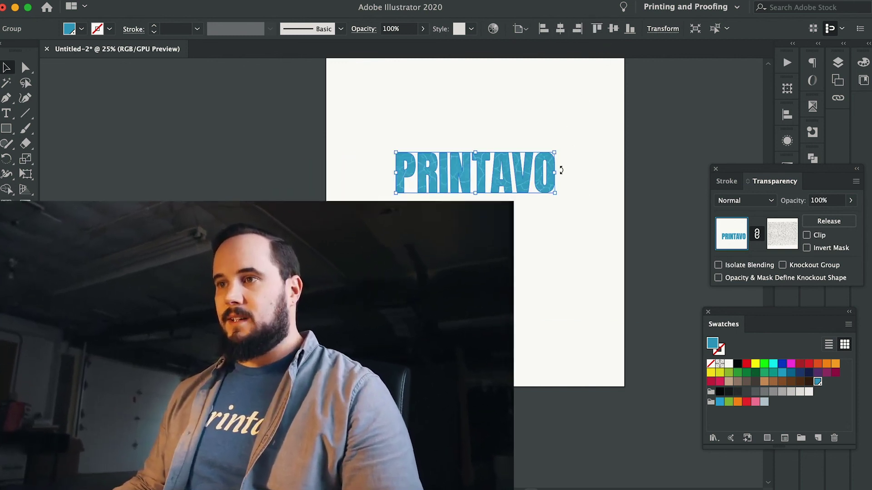